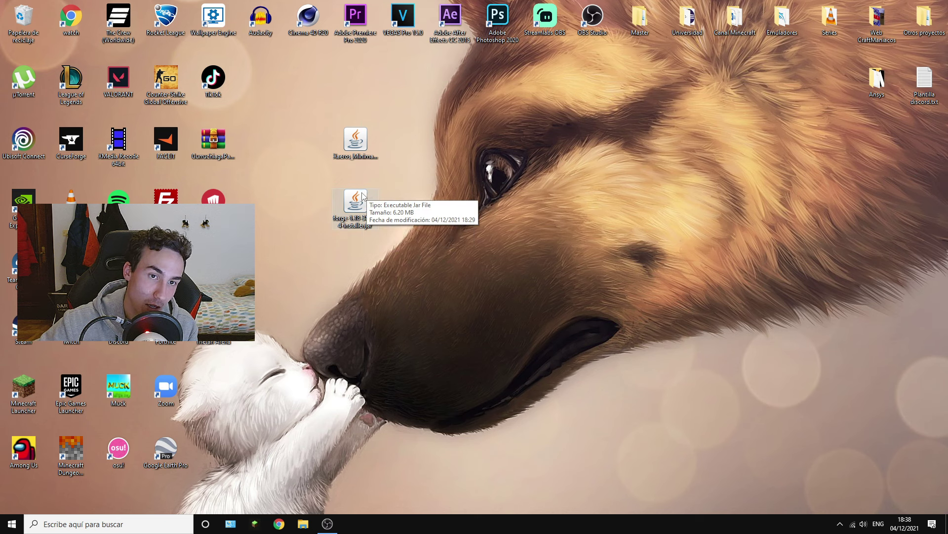
# Check which programs are offered for opening the Forge installer file on the desktop.
pyautogui.rightClick(354, 214)
pyautogui.moveTo(345, 298)
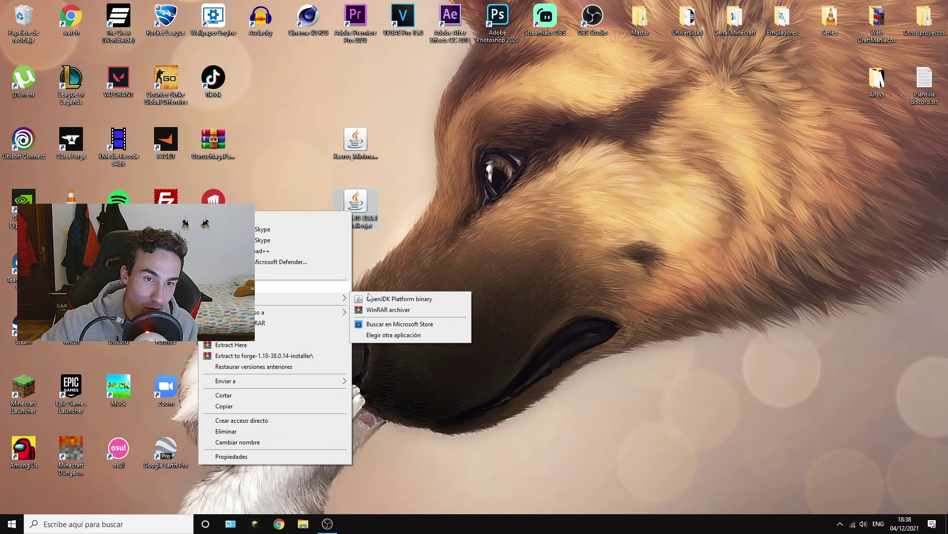
pyautogui.click(442, 222)
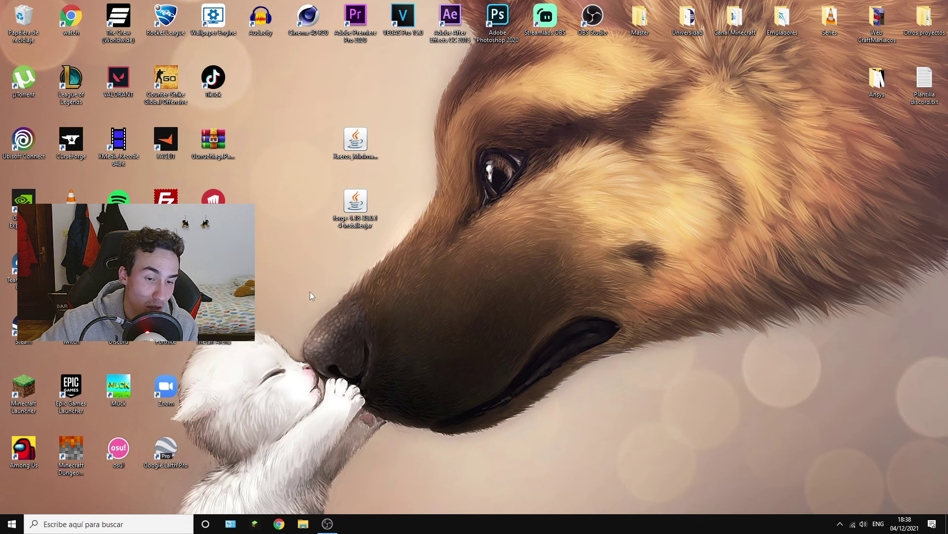
pyautogui.click(291, 203)
# In Chrome, search Google for "java", view the java.com download page and close the browser.
pyautogui.click(279, 524)
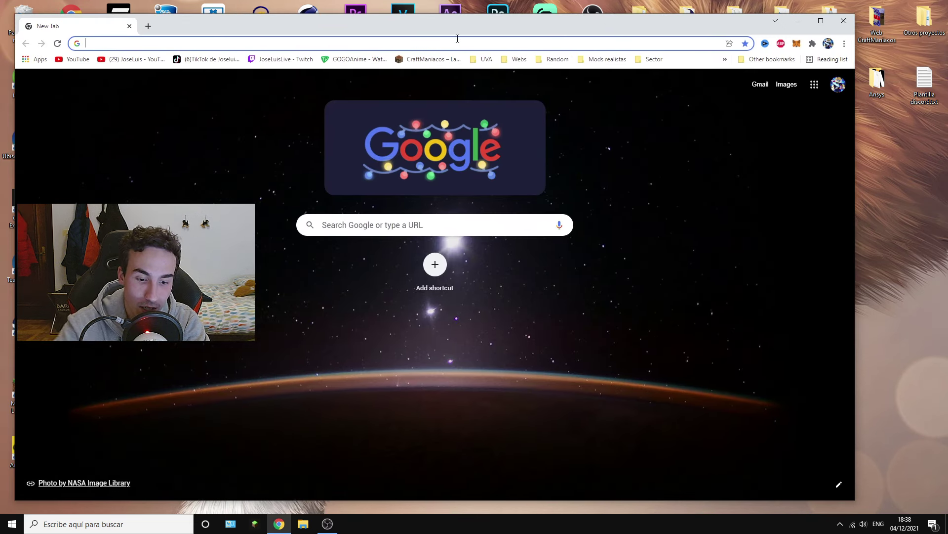
pyautogui.write('java')
pyautogui.press('Return')
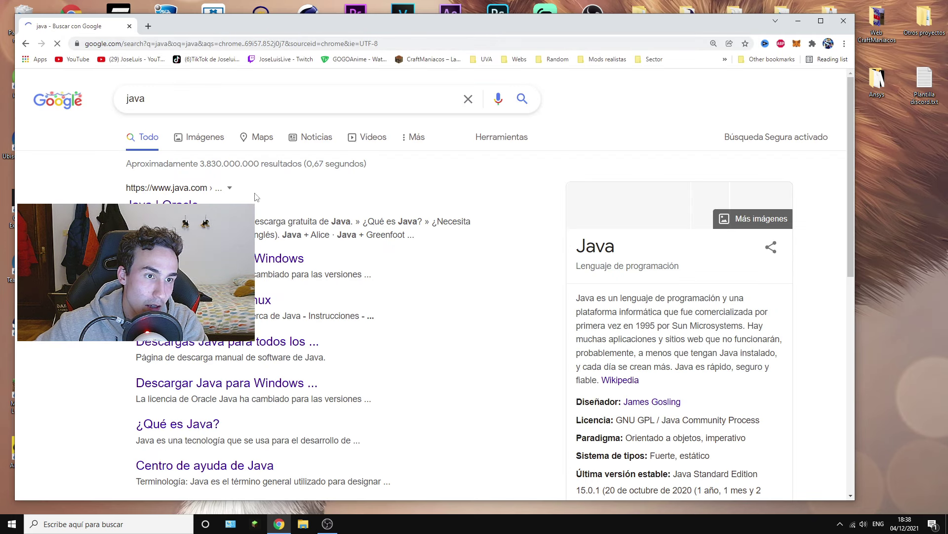
pyautogui.click(163, 203)
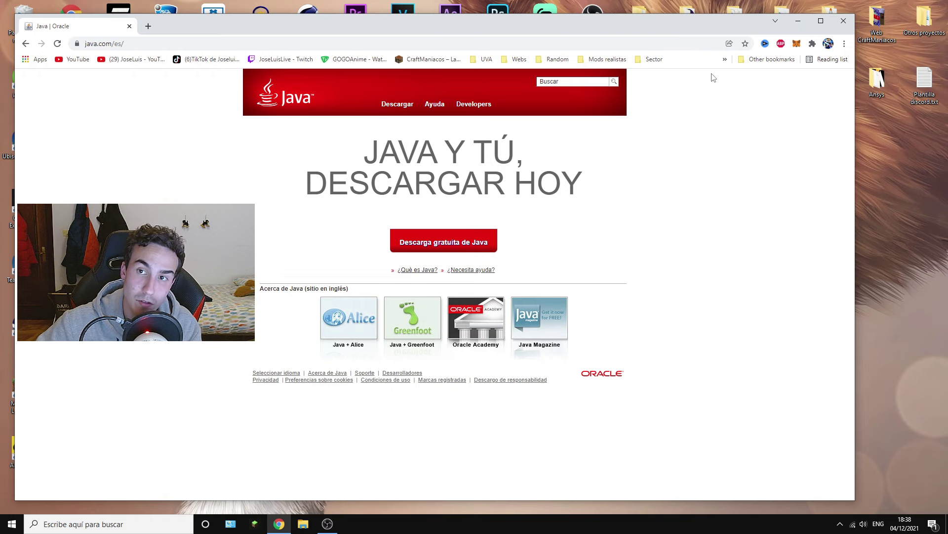
pyautogui.click(844, 21)
# Run the Forge 1.18 installer from the desktop using the Install client option.
pyautogui.doubleClick(355, 201)
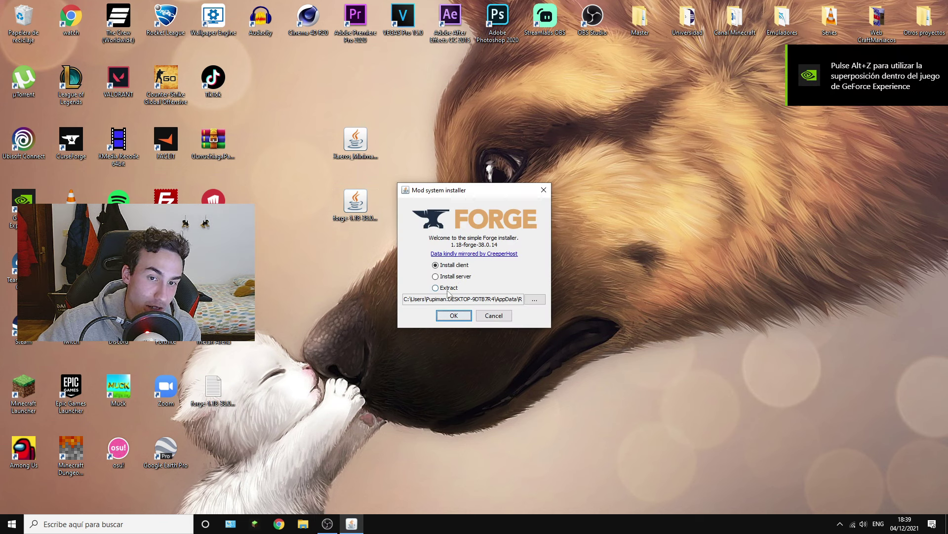
pyautogui.click(449, 317)
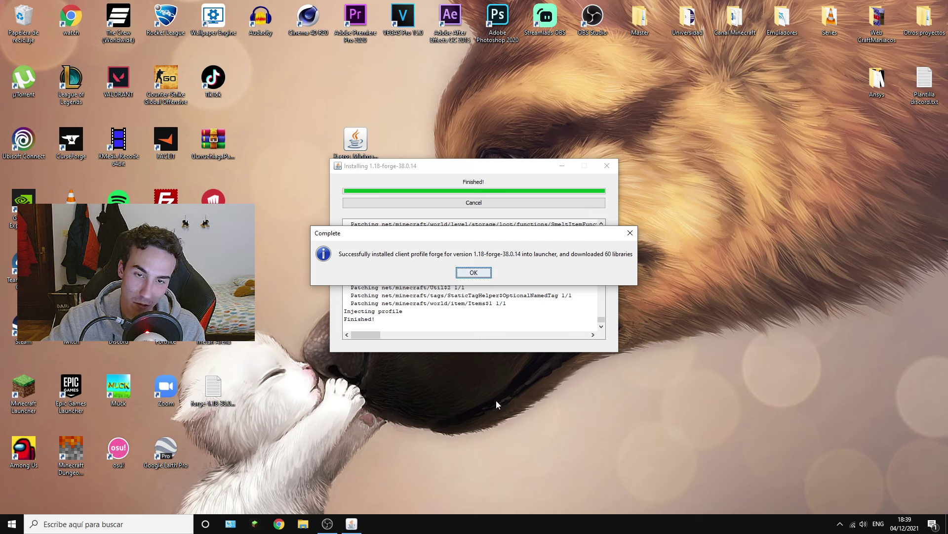
pyautogui.click(473, 272)
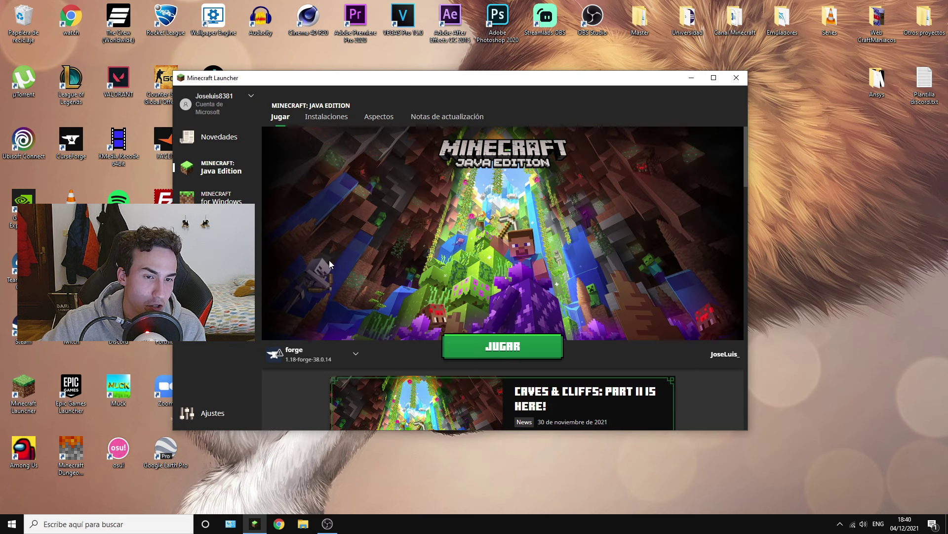
pyautogui.moveTo(322, 346)
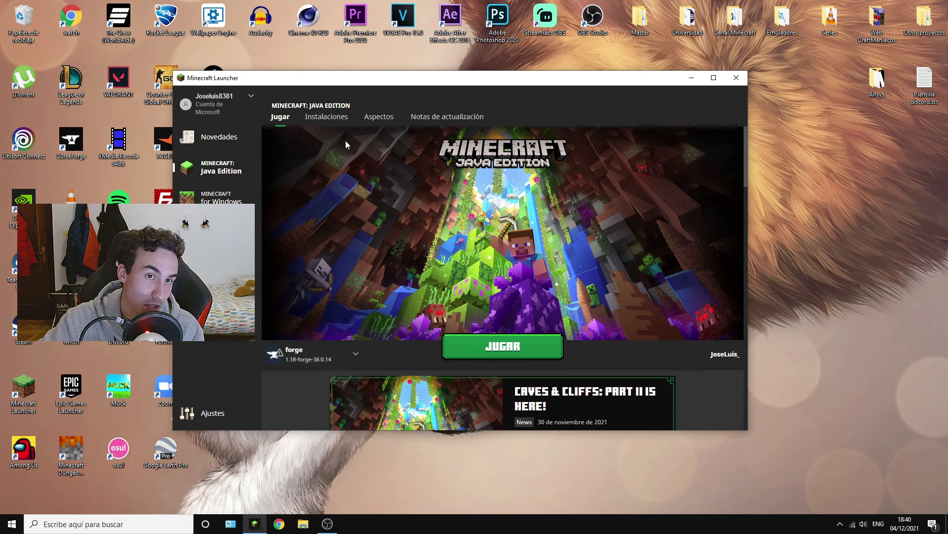
pyautogui.click(315, 125)
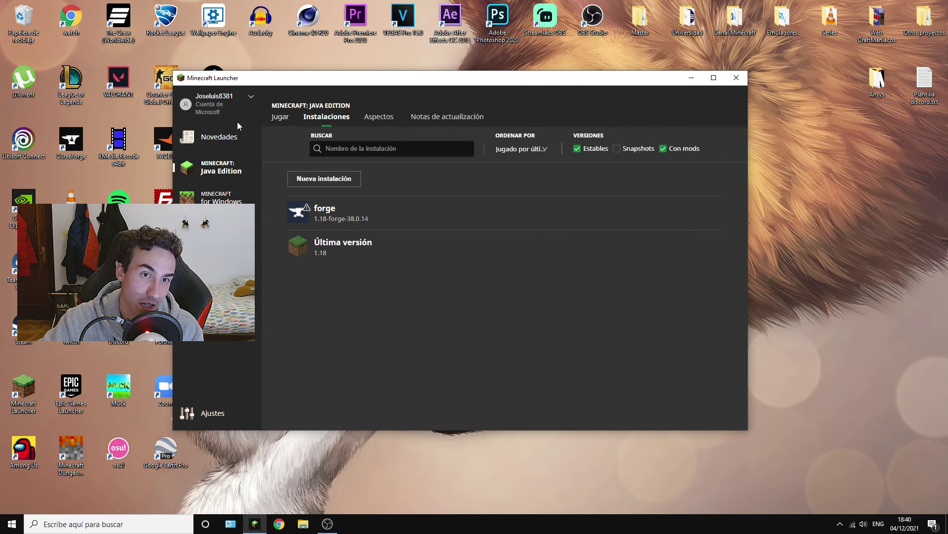
pyautogui.click(327, 181)
pyautogui.click(395, 185)
pyautogui.write('Forge')
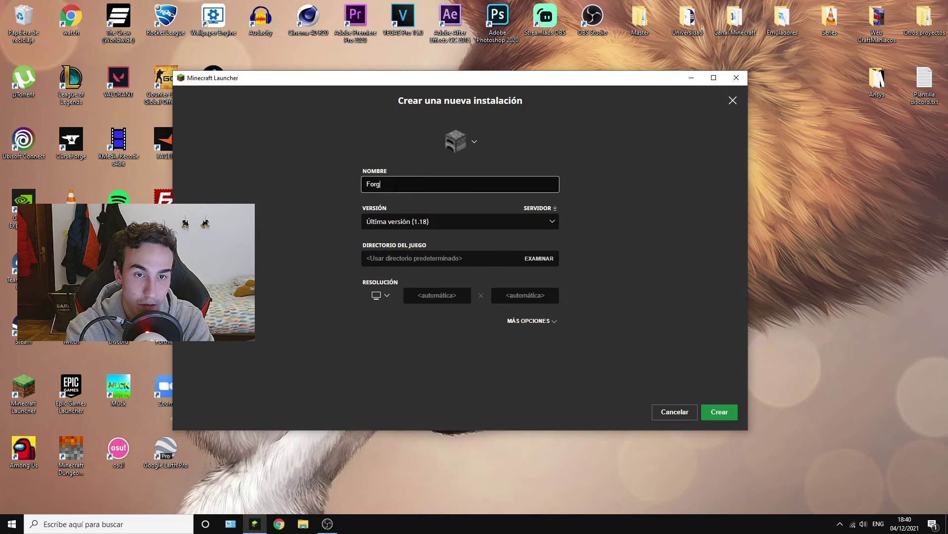
pyautogui.click(440, 222)
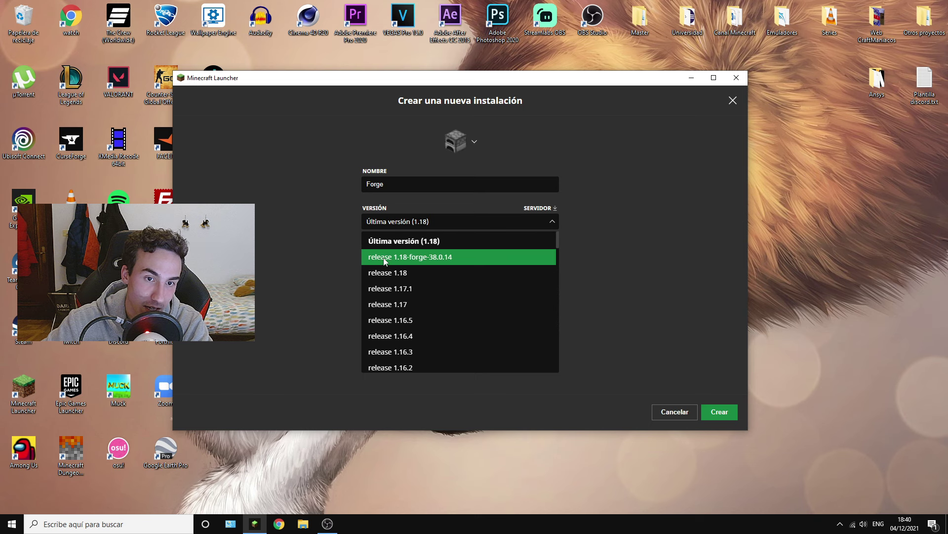
pyautogui.click(441, 258)
pyautogui.click(664, 412)
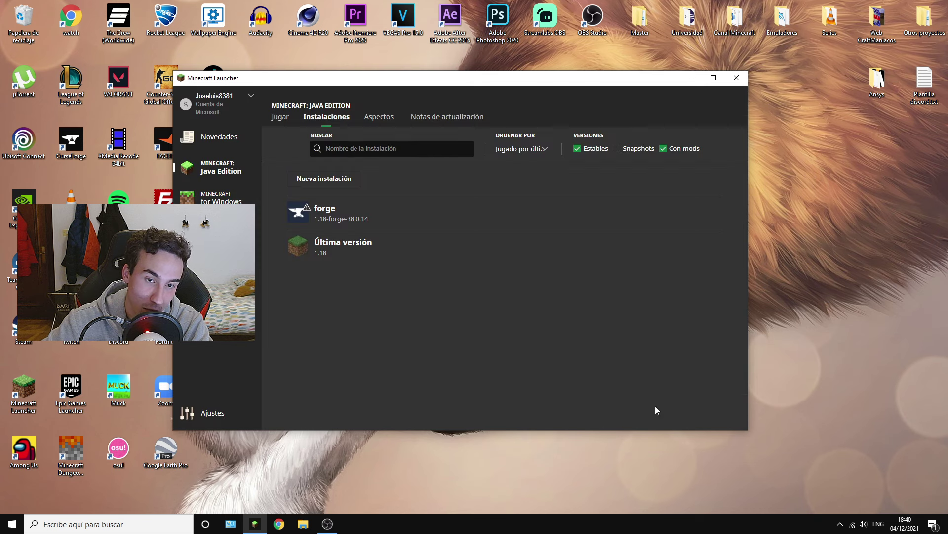
# Launch Minecraft with the forge profile 1.18-forge-38.0.14 from the Minecraft Launcher.
pyautogui.click(280, 117)
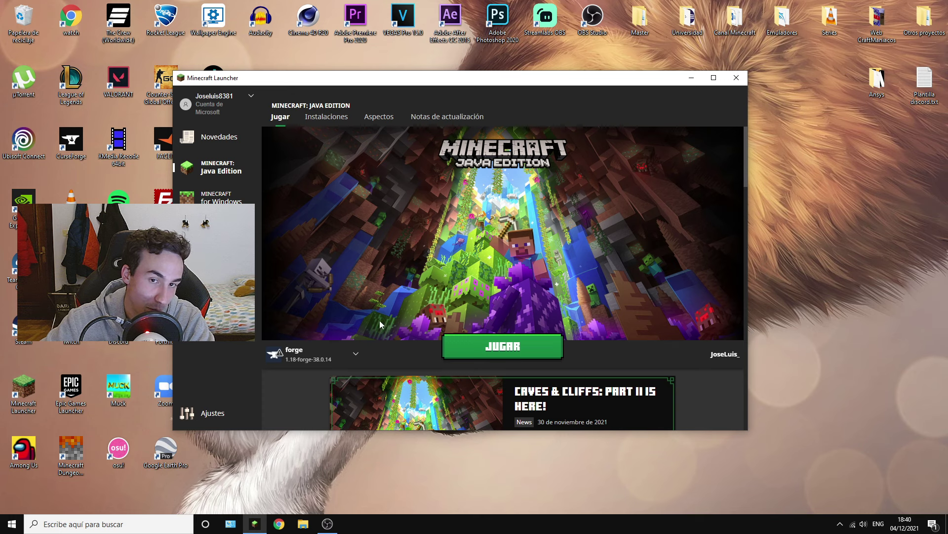
pyautogui.click(509, 352)
pyautogui.click(564, 314)
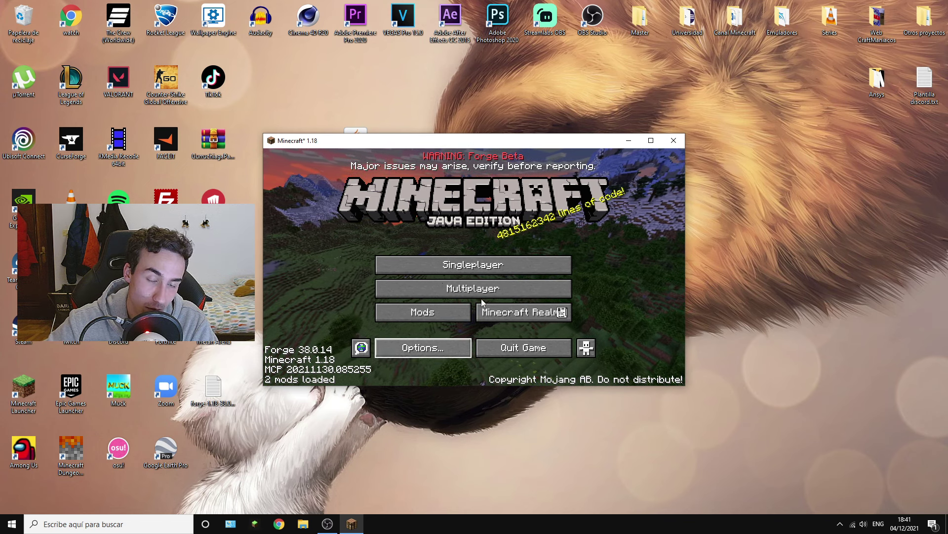
# Inspect the Minecraft and Forge entries in the game's mod list and close the game.
pyautogui.click(413, 312)
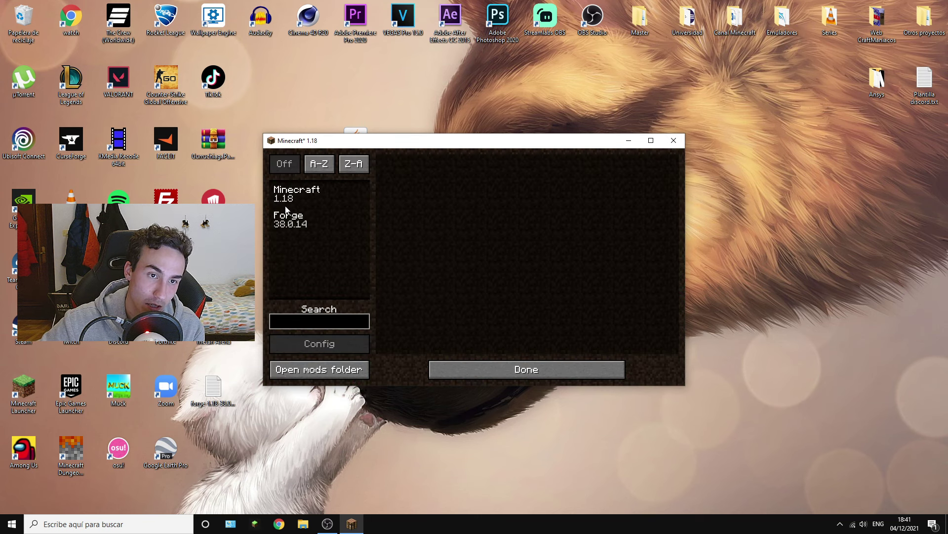
pyautogui.click(295, 199)
pyautogui.click(285, 225)
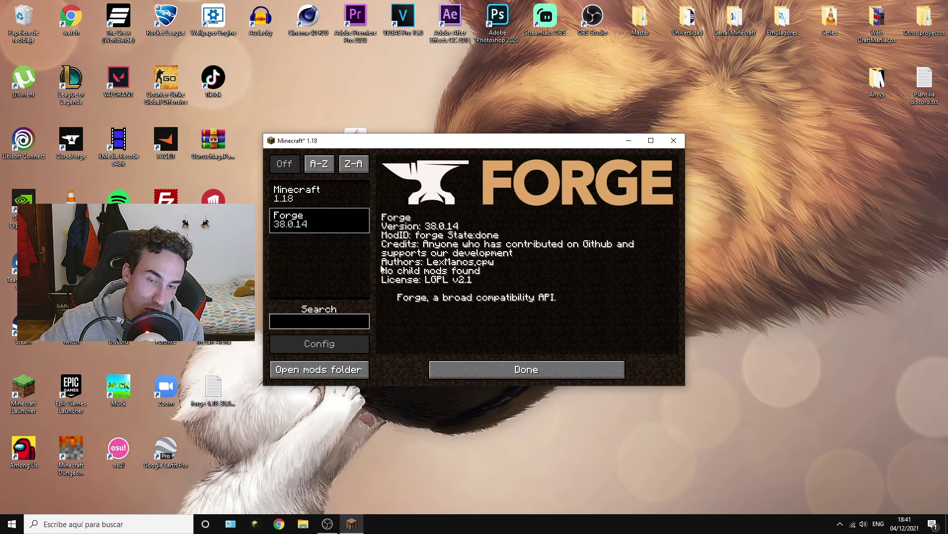
pyautogui.click(461, 370)
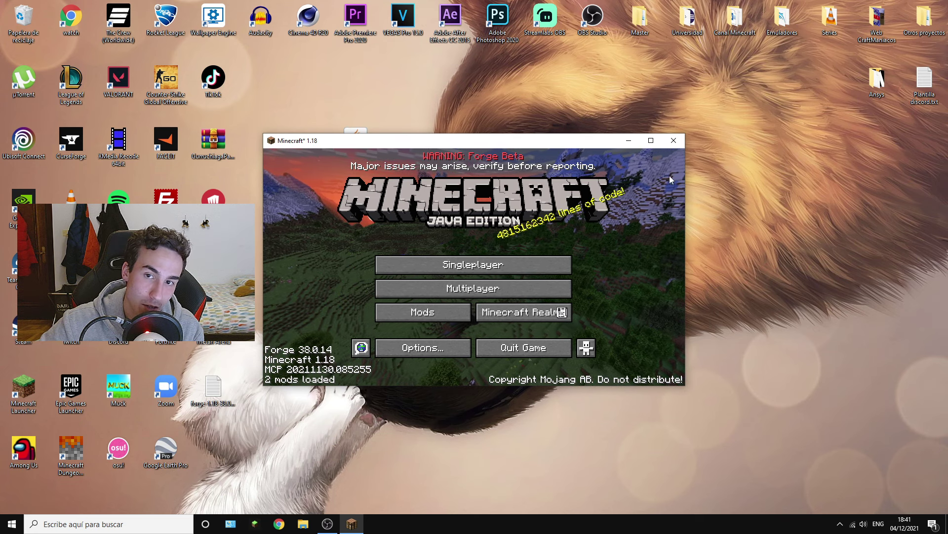
pyautogui.click(674, 141)
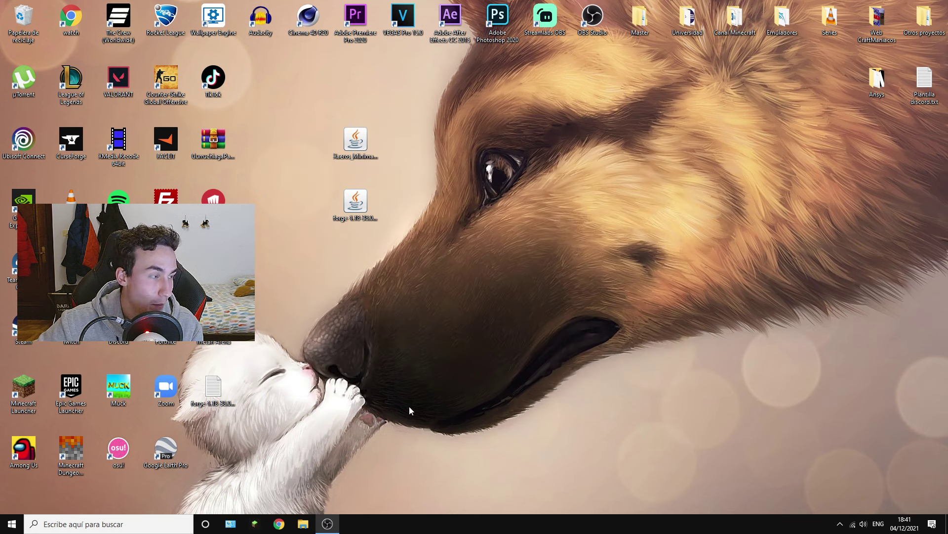
# Open the Roaming folder by running %appdata% from the Windows Run dialog.
pyautogui.rightClick(2, 529)
pyautogui.click(41, 478)
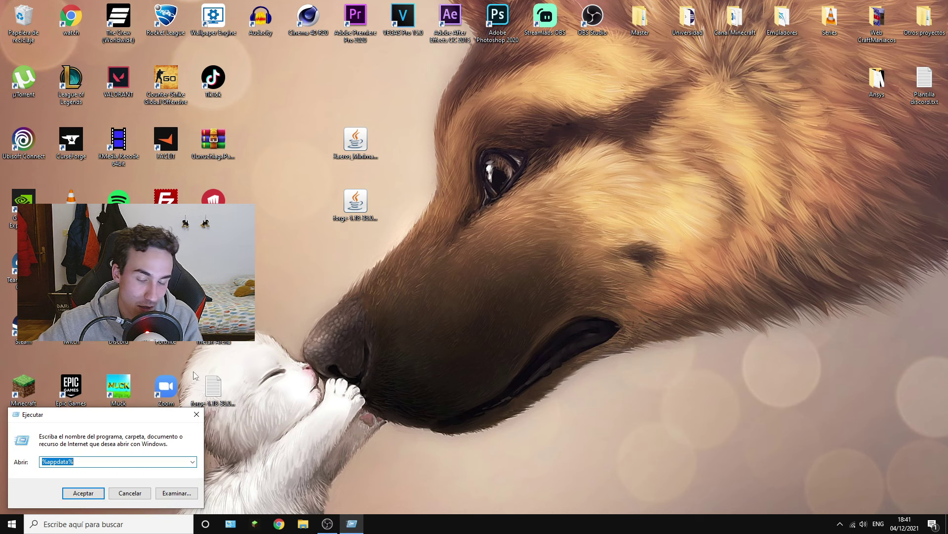
pyautogui.press('BackSpace')
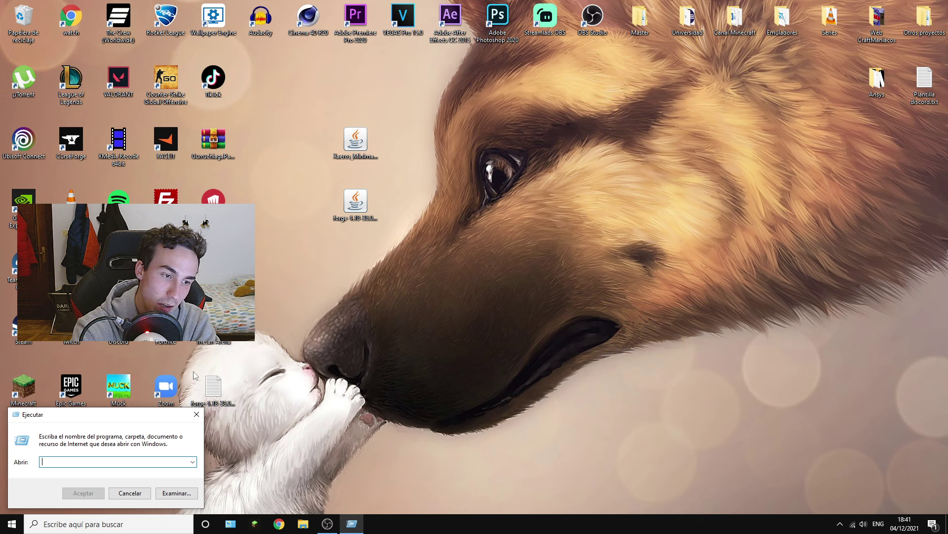
pyautogui.write('%appdata')
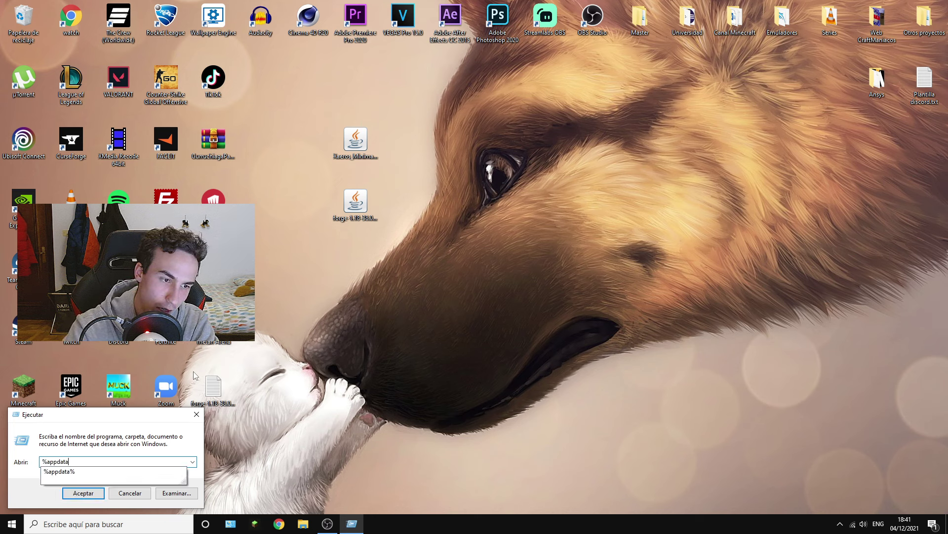
pyautogui.write('%')
pyautogui.press('Return')
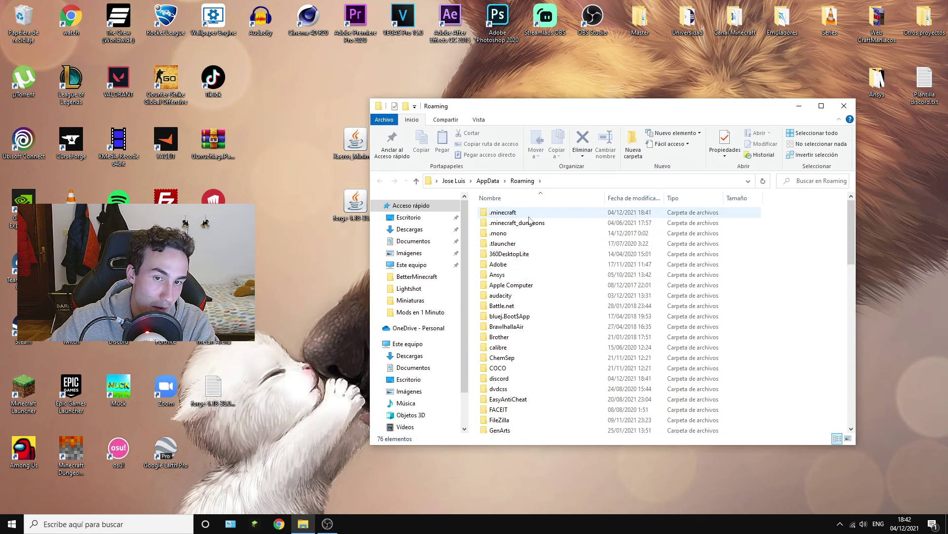
# Move Xaeros_Minimap_21.22.3_Forge_1.18.jar from the desktop into the mods folder inside .minecraft.
pyautogui.doubleClick(514, 214)
pyautogui.moveTo(508, 106); pyautogui.dragTo(560, 98)
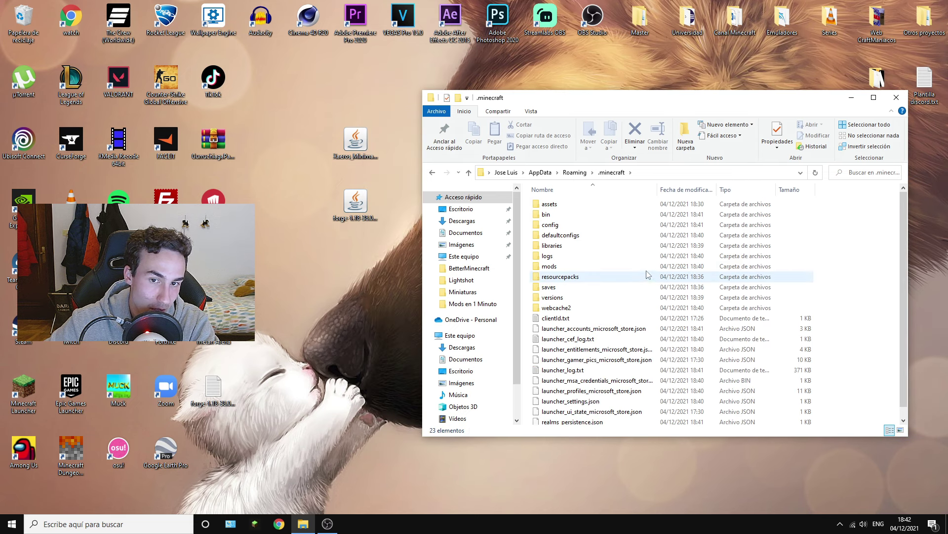
pyautogui.doubleClick(593, 270)
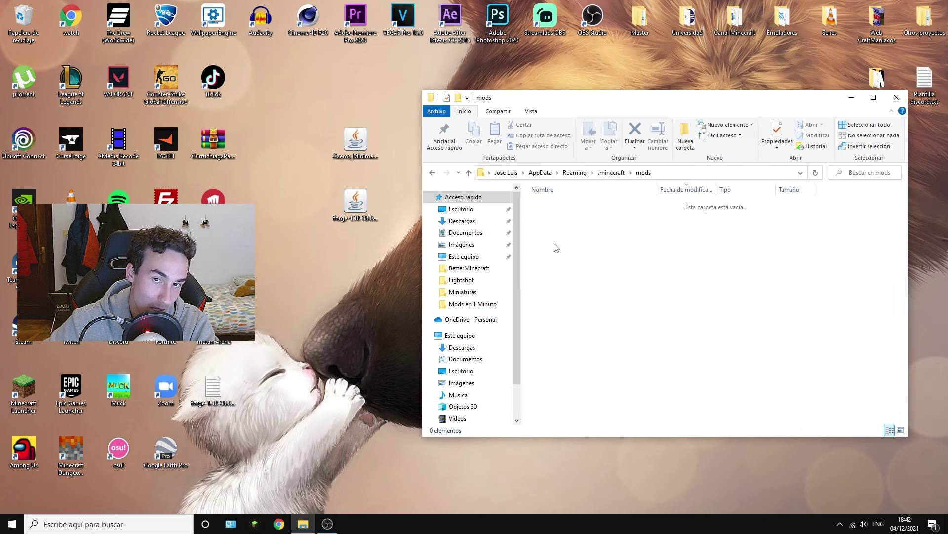
pyautogui.hotkey('ctrl', 'v')
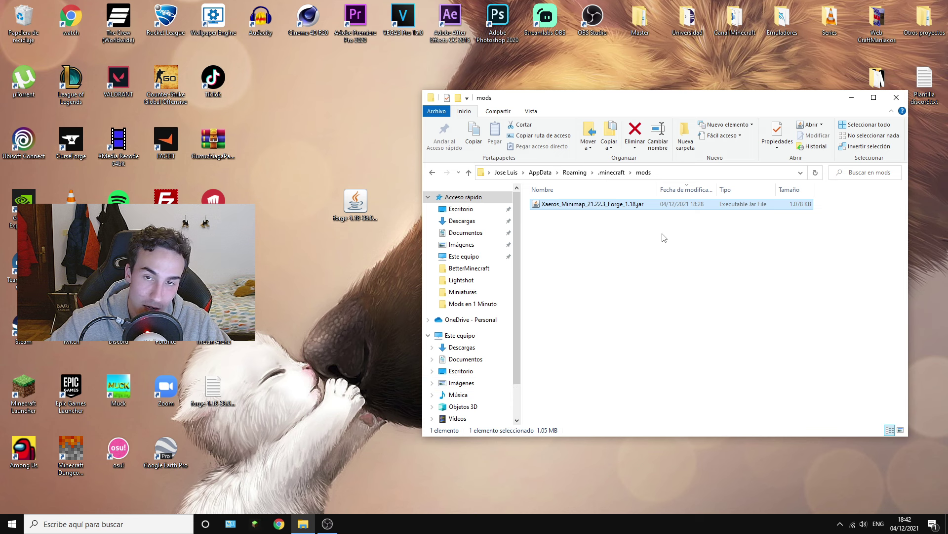
pyautogui.click(432, 172)
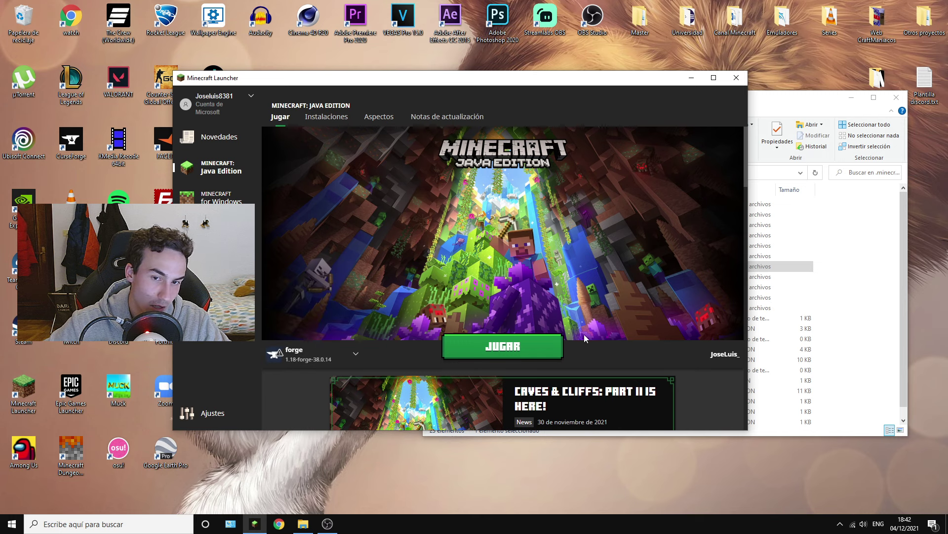
# Launch Minecraft with the forge profile and create a new singleplayer world in Creative mode.
pyautogui.click(518, 347)
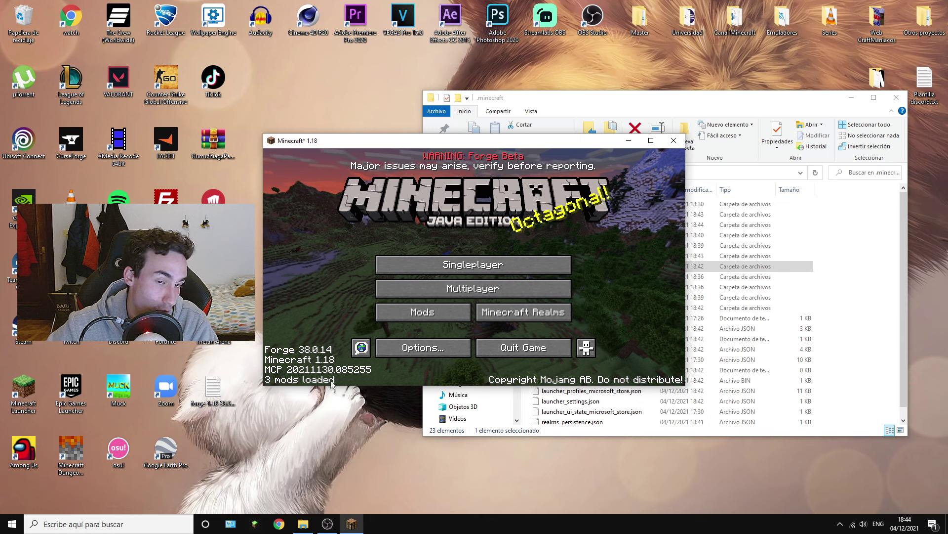
pyautogui.click(650, 141)
pyautogui.click(296, 252)
pyautogui.doubleClick(326, 227)
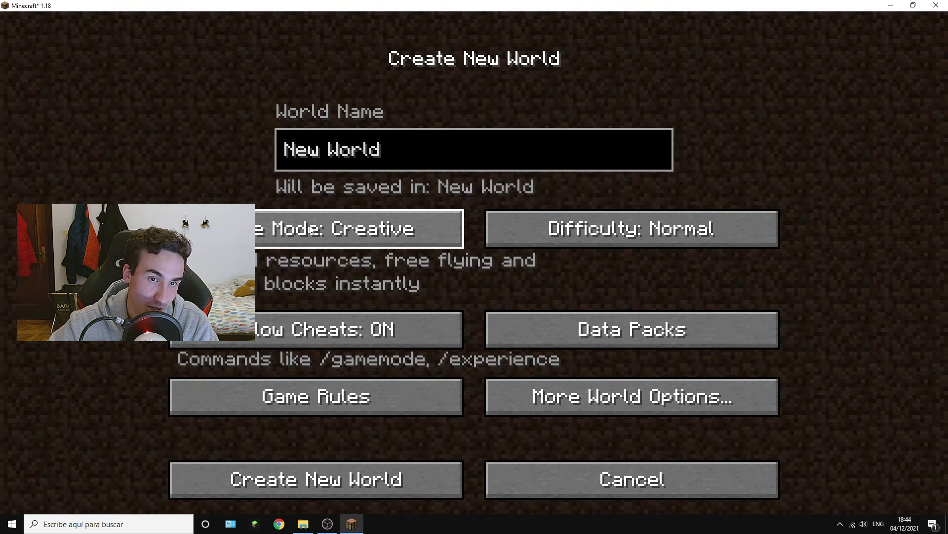
pyautogui.click(355, 480)
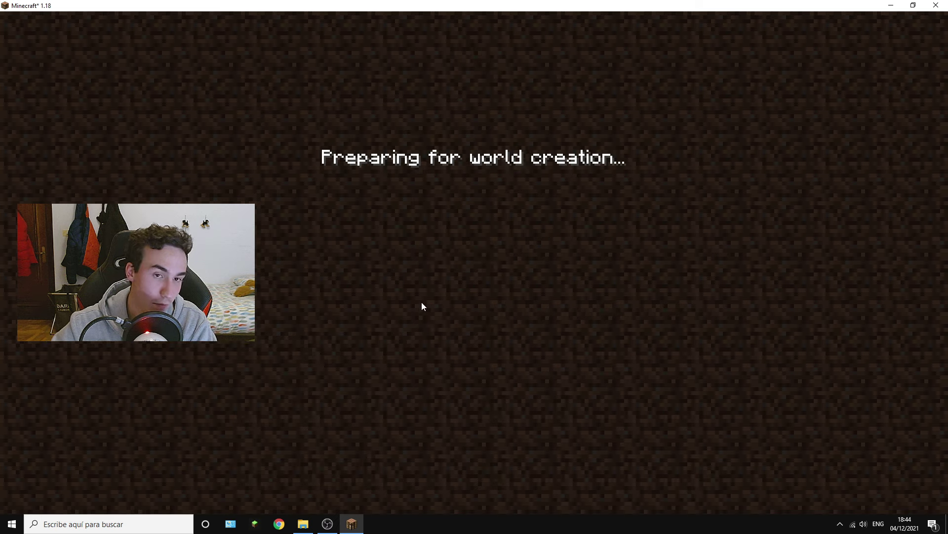
# Walk around the new world and view the minimap mod's settings and waypoints screens.
pyautogui.press('w')
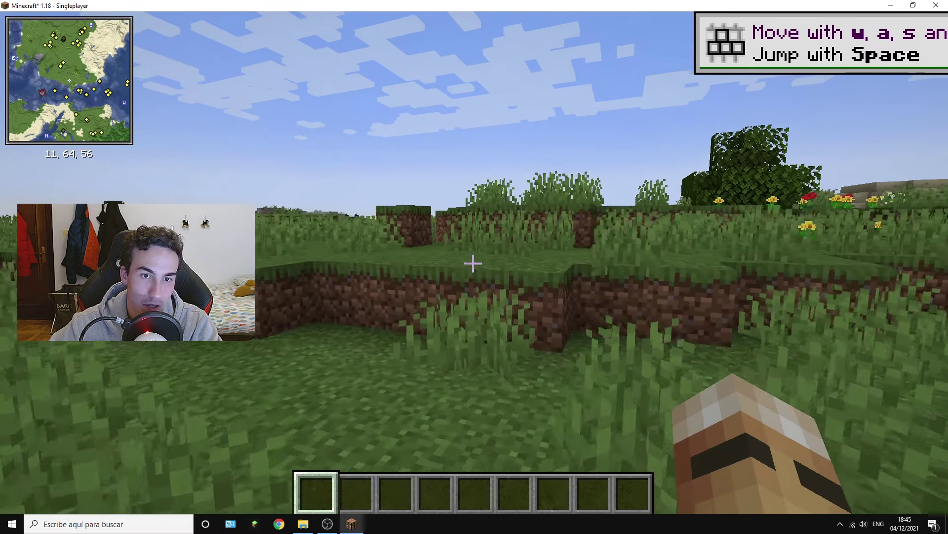
pyautogui.press('w')
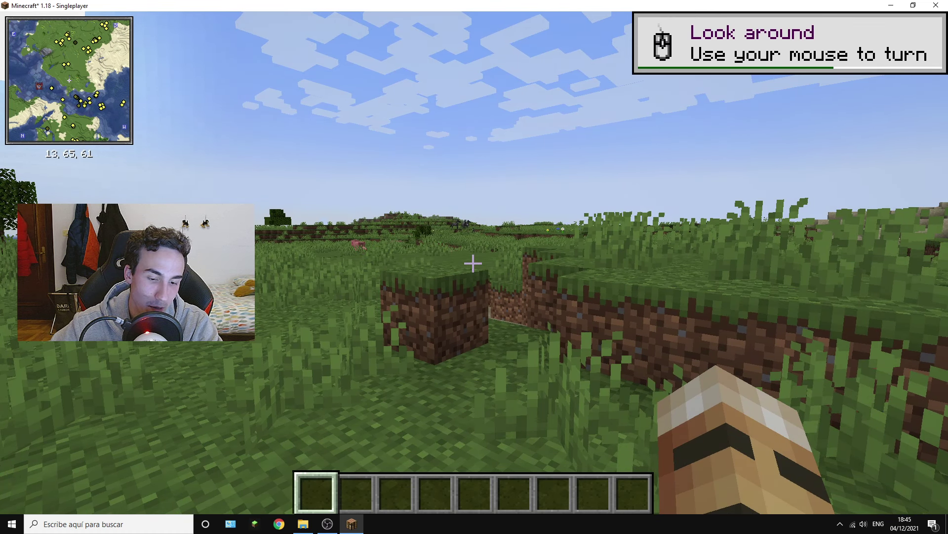
pyautogui.press('y')
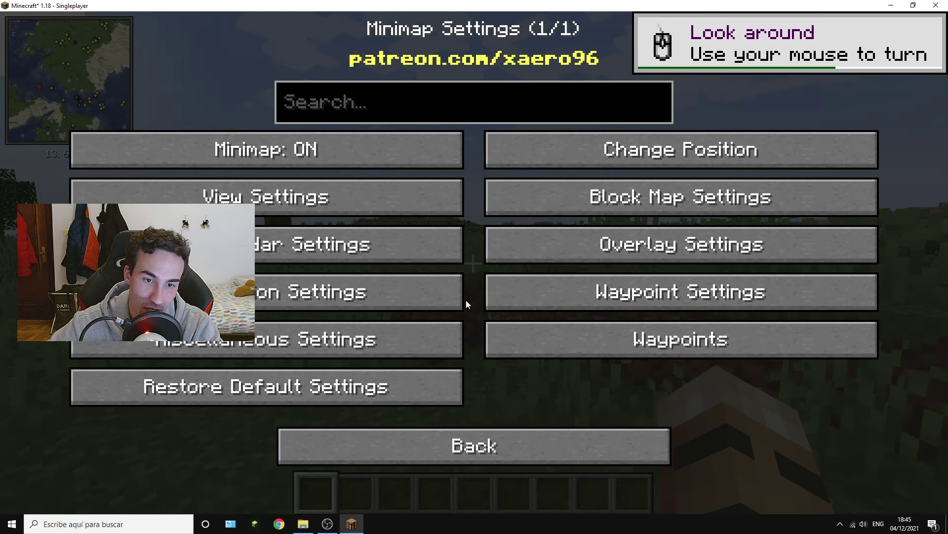
pyautogui.press('Escape')
pyautogui.press('u')
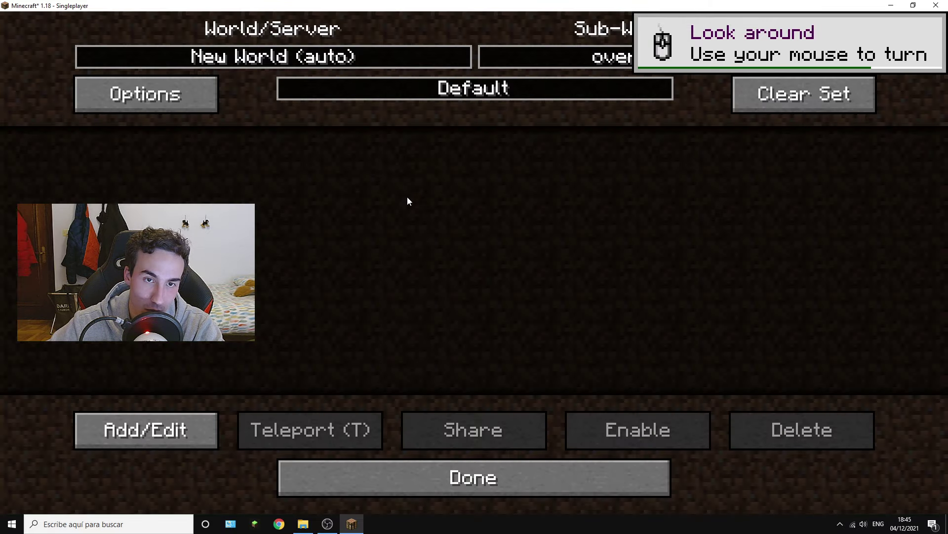
pyautogui.press('Escape')
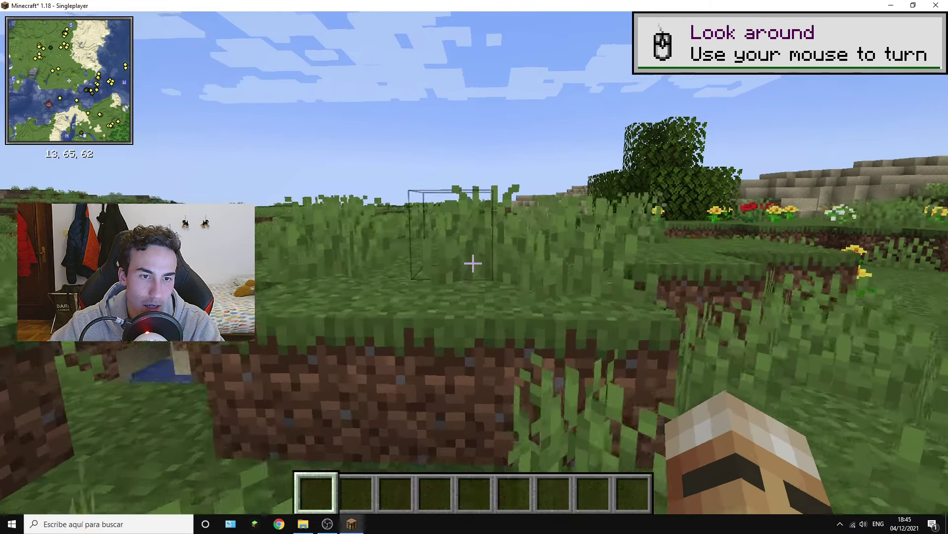
# Walk forward across the grassland of the new world with the minimap on display.
pyautogui.press('w')
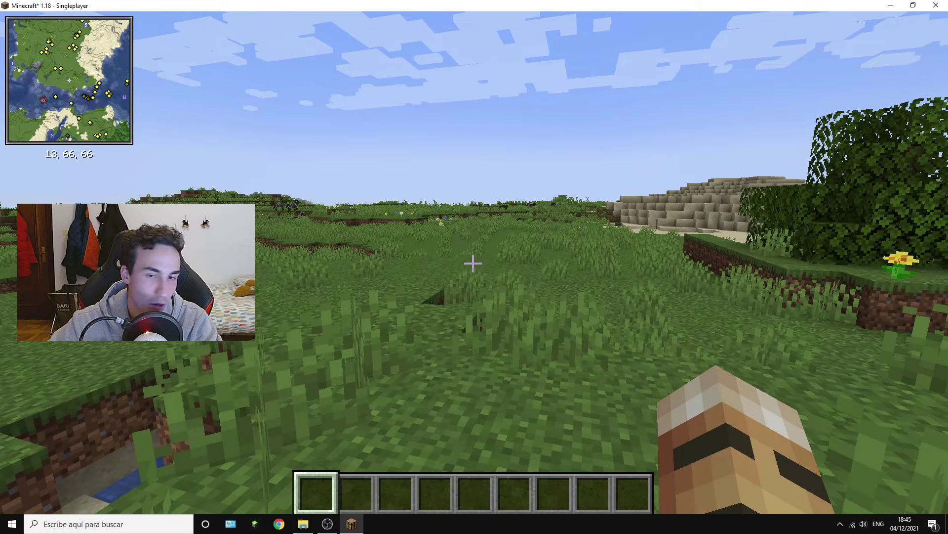
pyautogui.press('w')
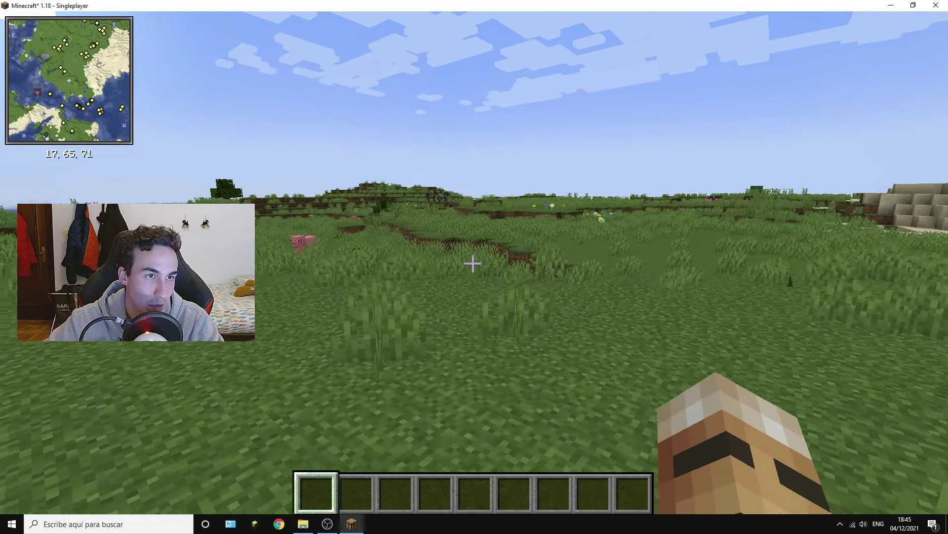
pyautogui.press('w')
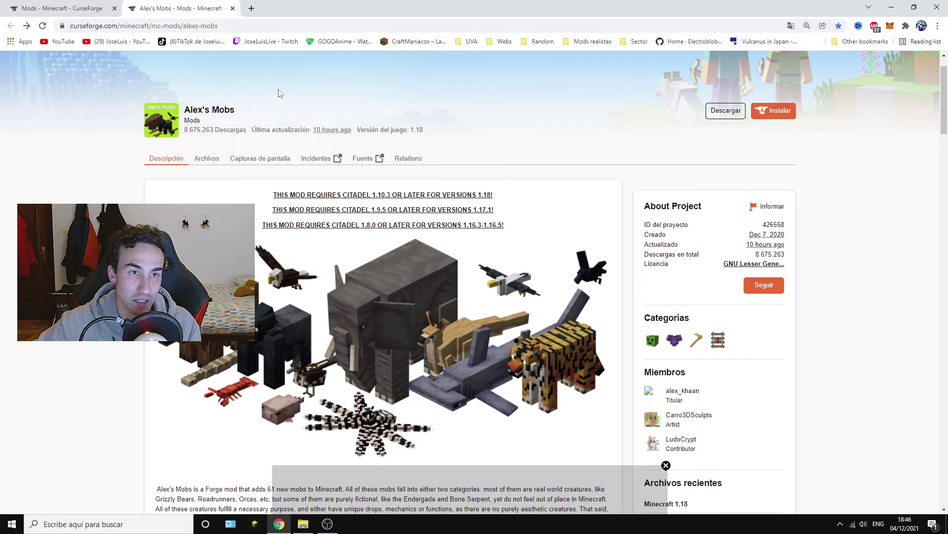
# Open the alexsmobs-1.14.2 file page for Minecraft 1.18 from the Alex's Mobs project page in Chrome.
pyautogui.moveTo(250, 110); pyautogui.dragTo(183, 110)
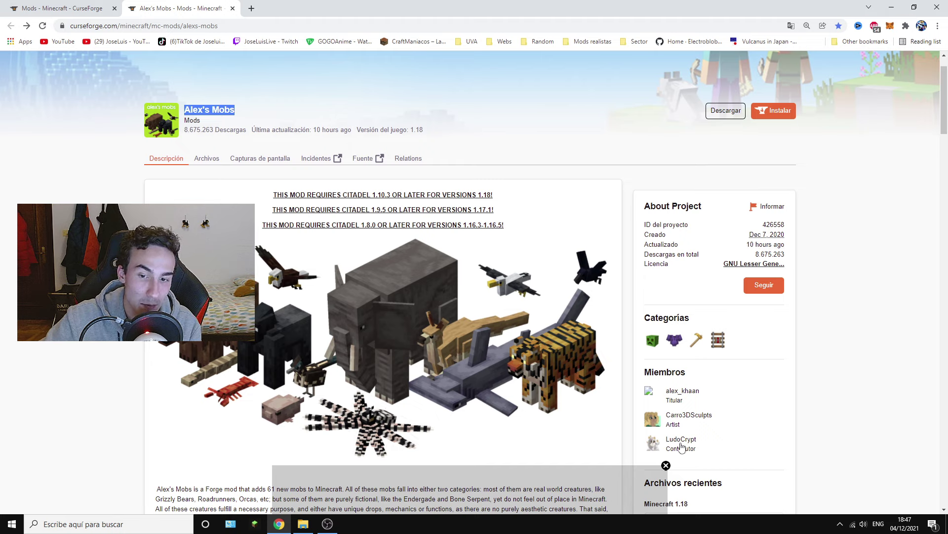
pyautogui.click(666, 465)
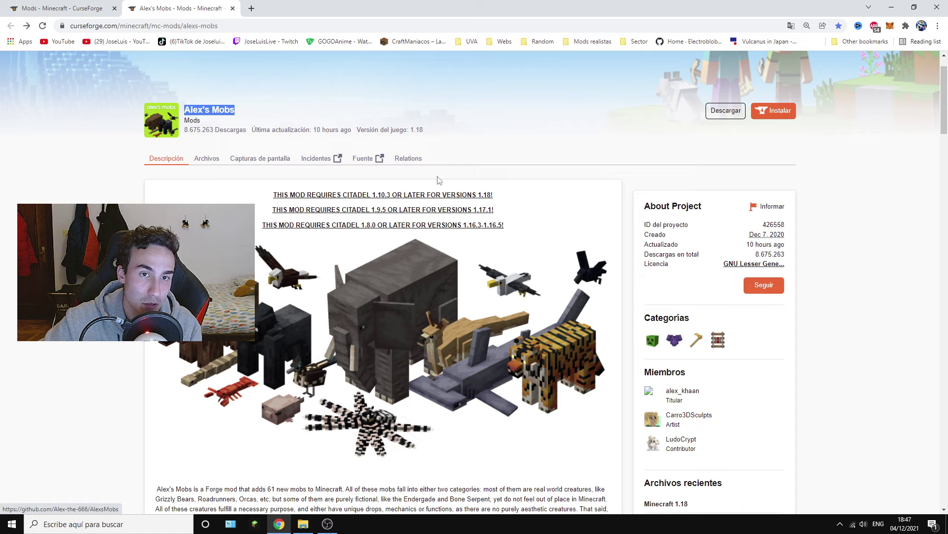
pyautogui.scroll(-2, 296, 129)
pyautogui.scroll(2, 296, 128)
pyautogui.click(338, 122)
pyautogui.scroll(-4, 465, 132)
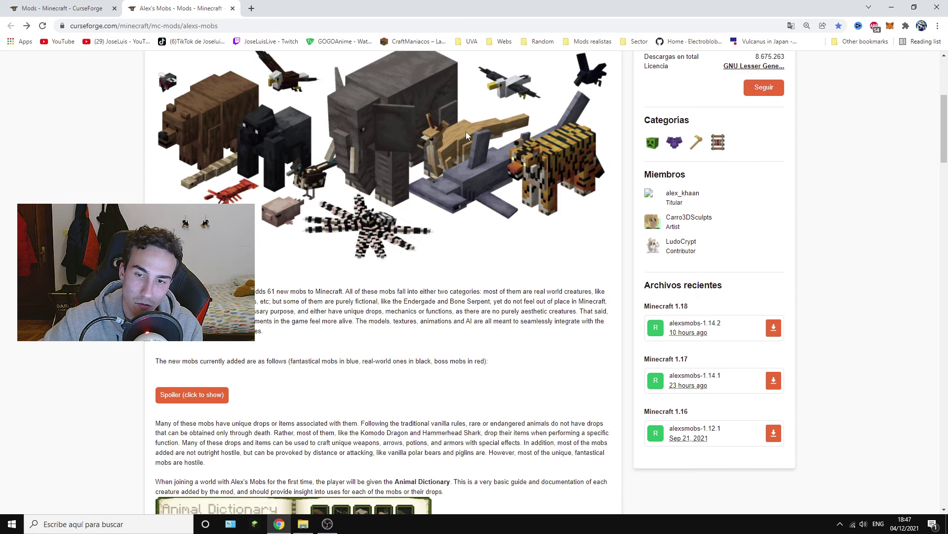
pyautogui.click(706, 326)
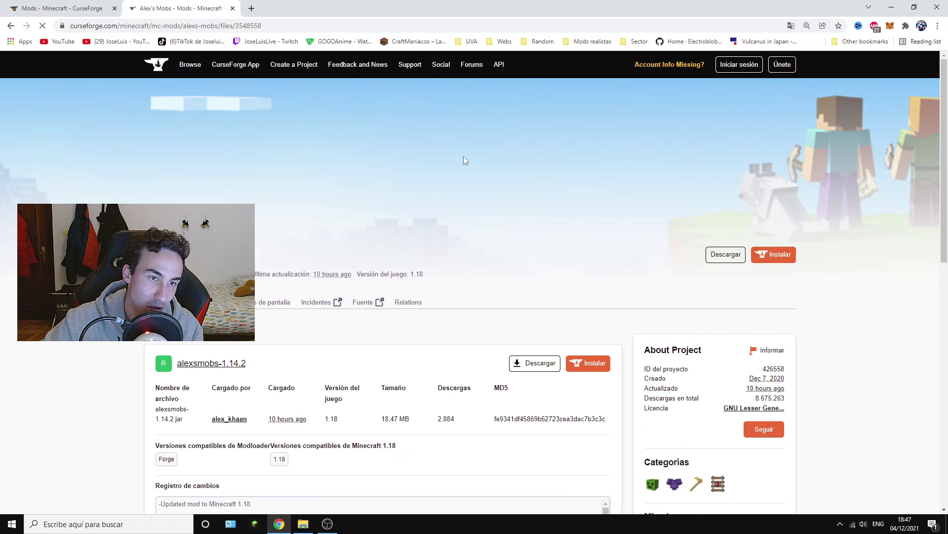
# Check the related projects on the alexsmobs-1.14.2 file page for required dependencies.
pyautogui.scroll(-5, 303, 151)
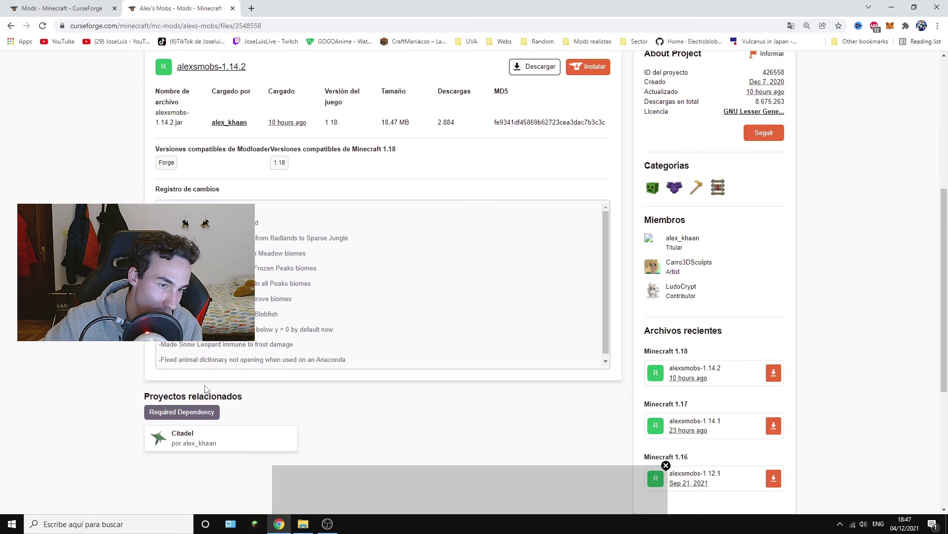
pyautogui.moveTo(145, 396); pyautogui.dragTo(256, 399)
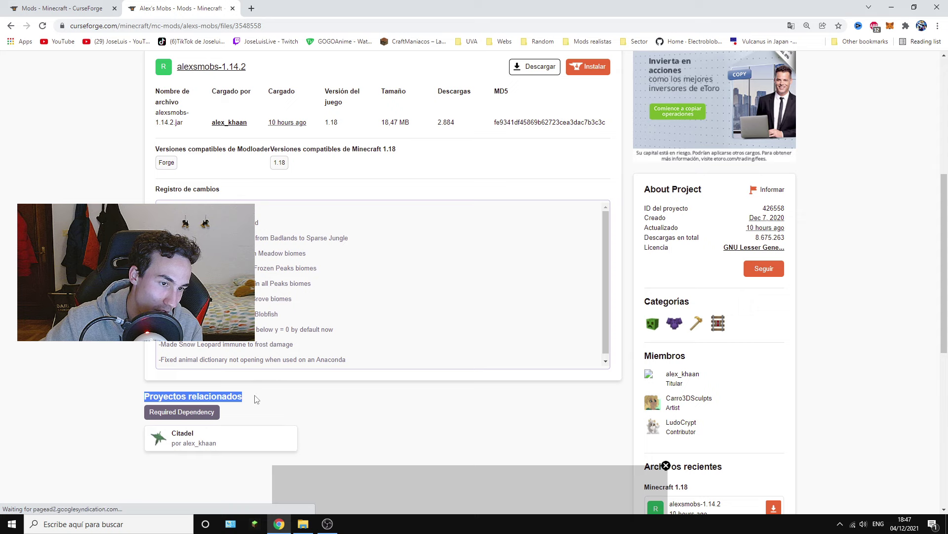
pyautogui.click(225, 415)
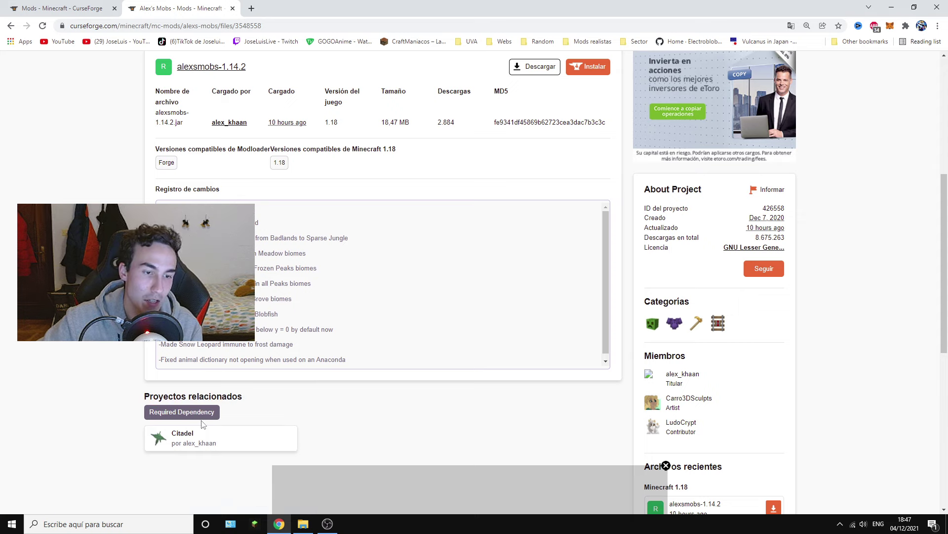
# Download and keep alexsmobs-1.14.2.jar, and open the project page of its required dependency Citadel.
pyautogui.scroll(3, 465, 320)
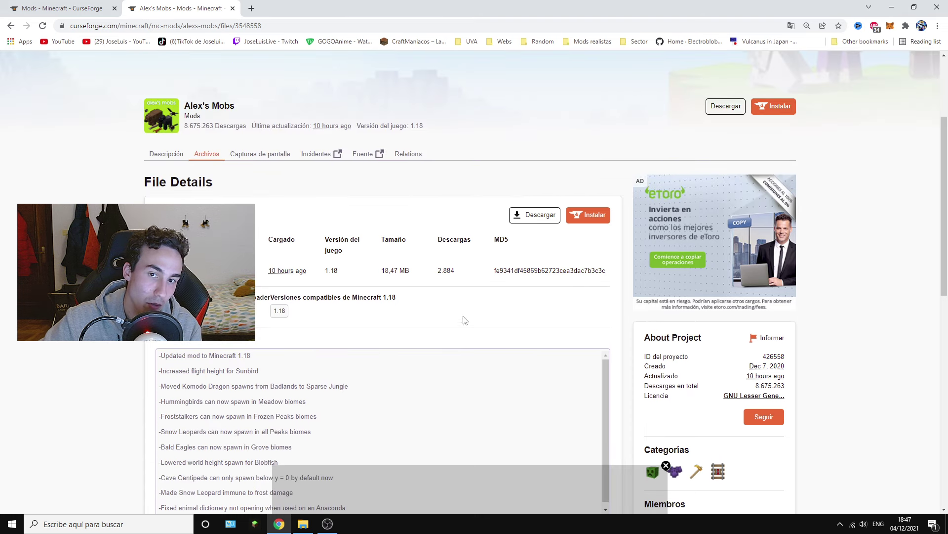
pyautogui.rightClick(536, 213)
pyautogui.click(553, 219)
pyautogui.hotkey('ctrl', 'Tab')
pyautogui.click(647, 317)
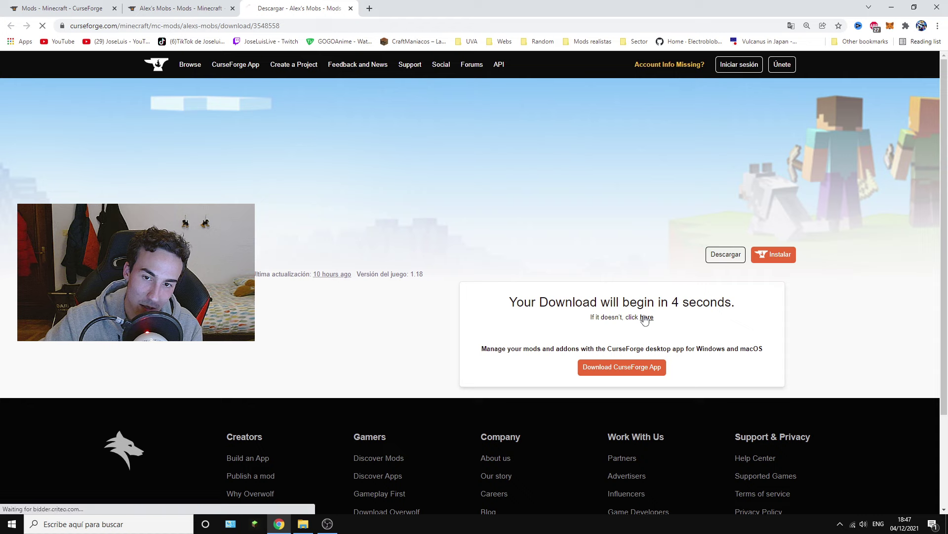
pyautogui.click(350, 8)
pyautogui.scroll(-7, 361, 239)
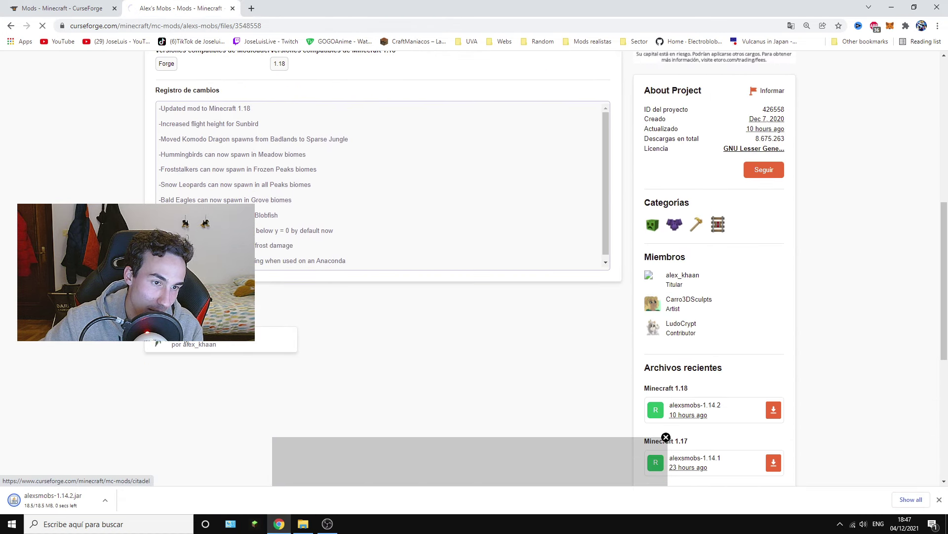
pyautogui.click(185, 342)
pyautogui.click(184, 500)
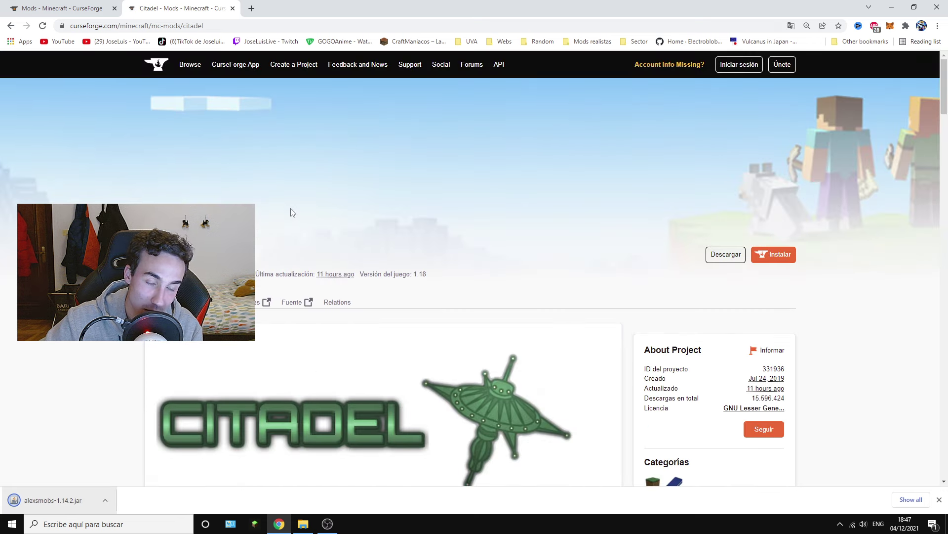
# Download citadel-1.10.3-1.18.jar for Minecraft 1.18 and return to the Citadel project page.
pyautogui.scroll(-7, 577, 232)
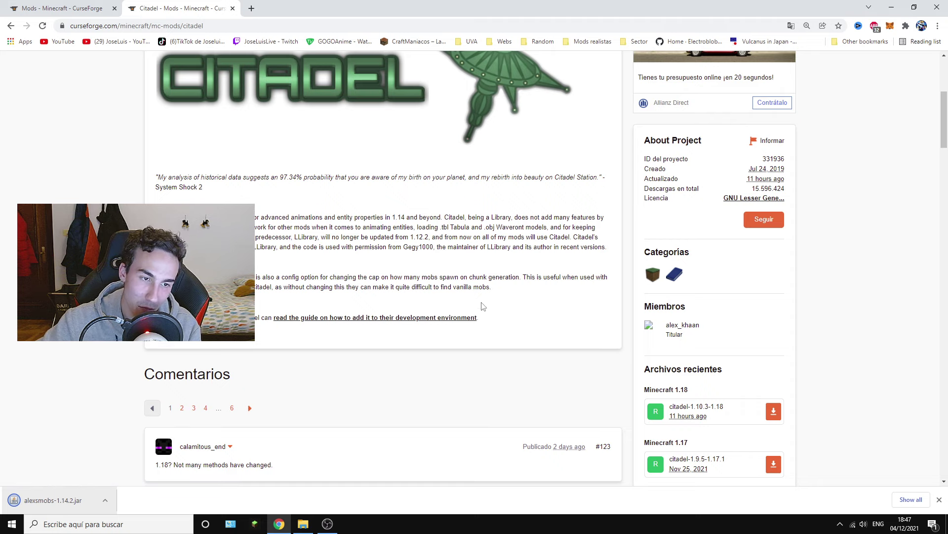
pyautogui.scroll(-2, 385, 352)
pyautogui.scroll(4, 381, 228)
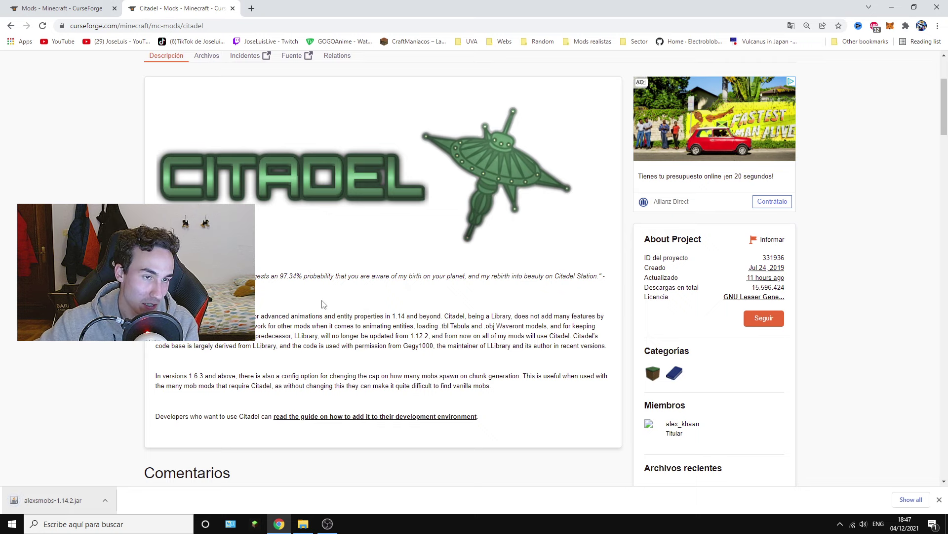
pyautogui.scroll(-2, 320, 313)
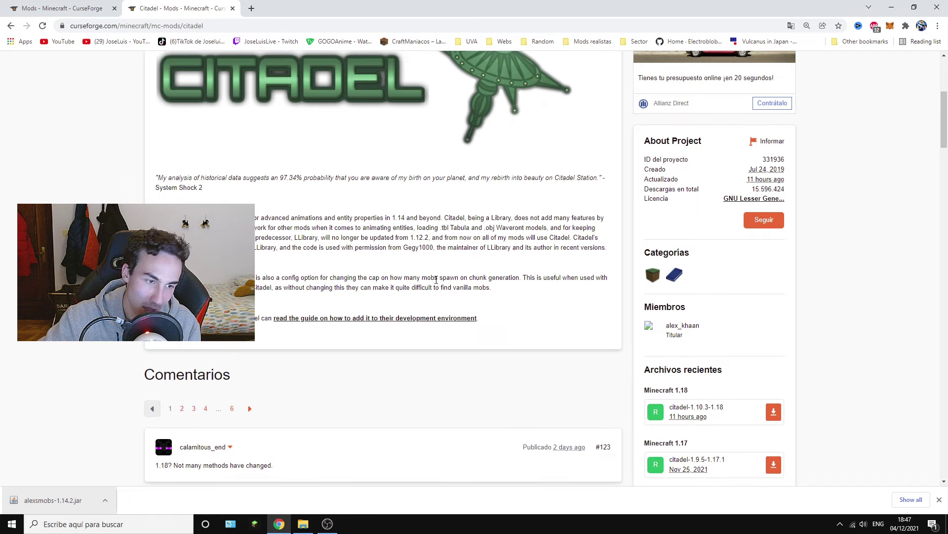
pyautogui.click(774, 412)
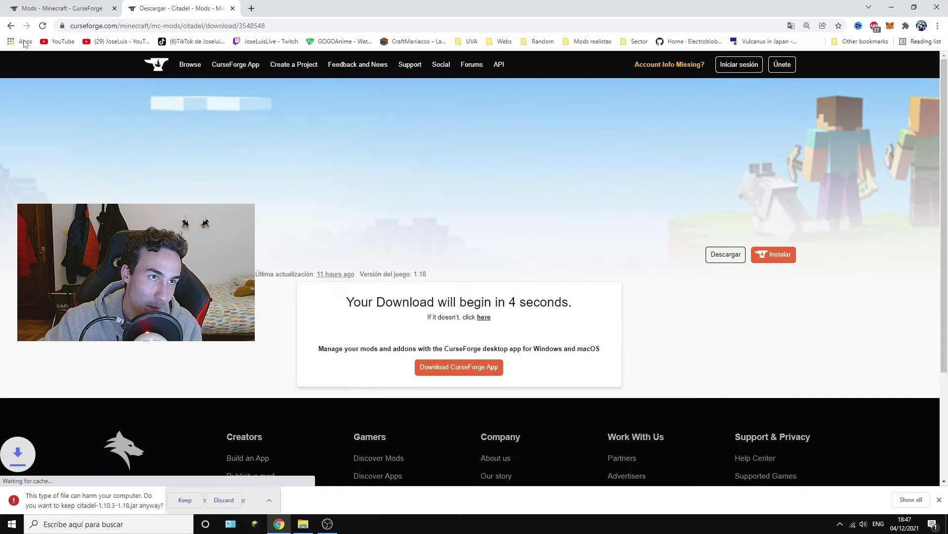
pyautogui.hotkey('alt', 'Left')
# Place the downloaded citadel-1.10.3-1.18.jar and alexsmobs-1.14.2.jar on the desktop, and close the Citadel page.
pyautogui.moveTo(323, 4); pyautogui.dragTo(699, 20)
pyautogui.moveTo(412, 473); pyautogui.dragTo(313, 244)
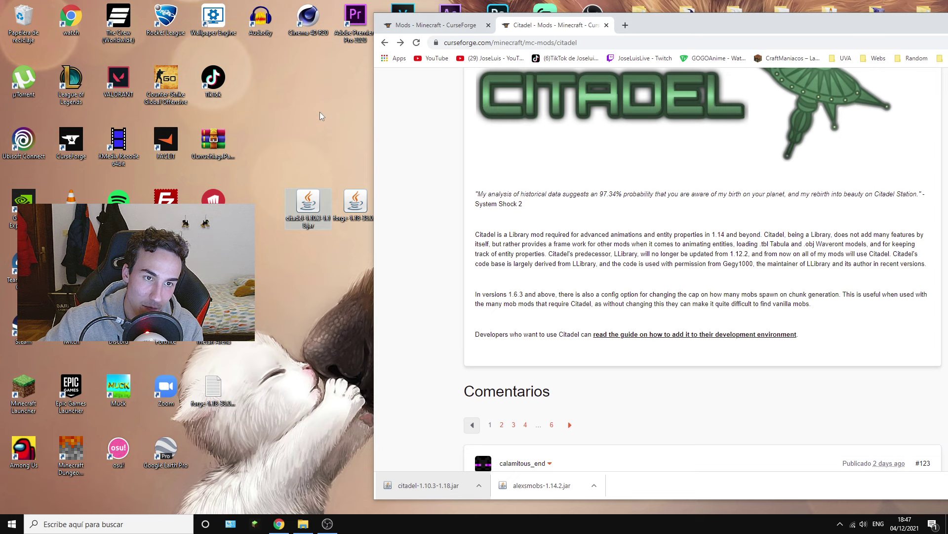
pyautogui.moveTo(541, 485); pyautogui.dragTo(308, 262)
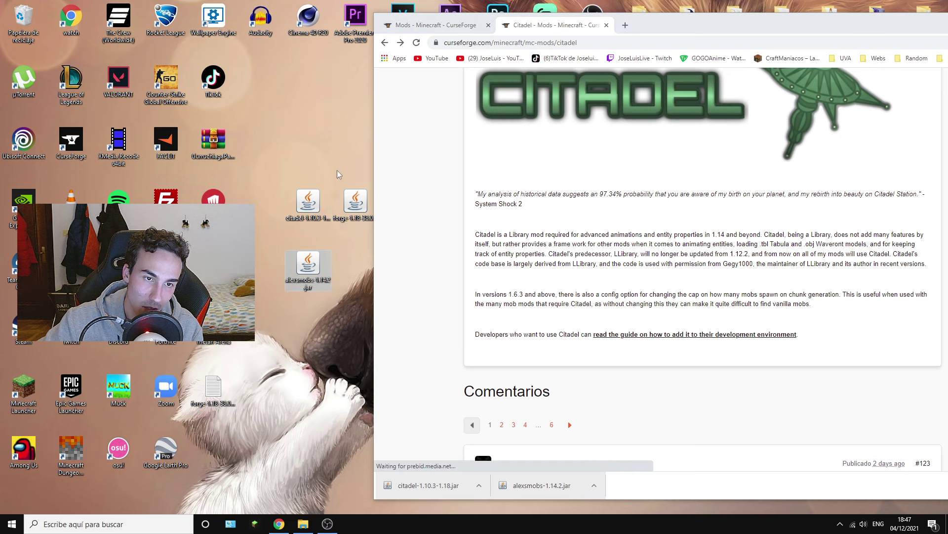
pyautogui.click(606, 25)
# Move citadel-1.10.3-1.18.jar and alexsmobs-1.14.2.jar from the desktop into the mods folder inside .minecraft.
pyautogui.click(303, 524)
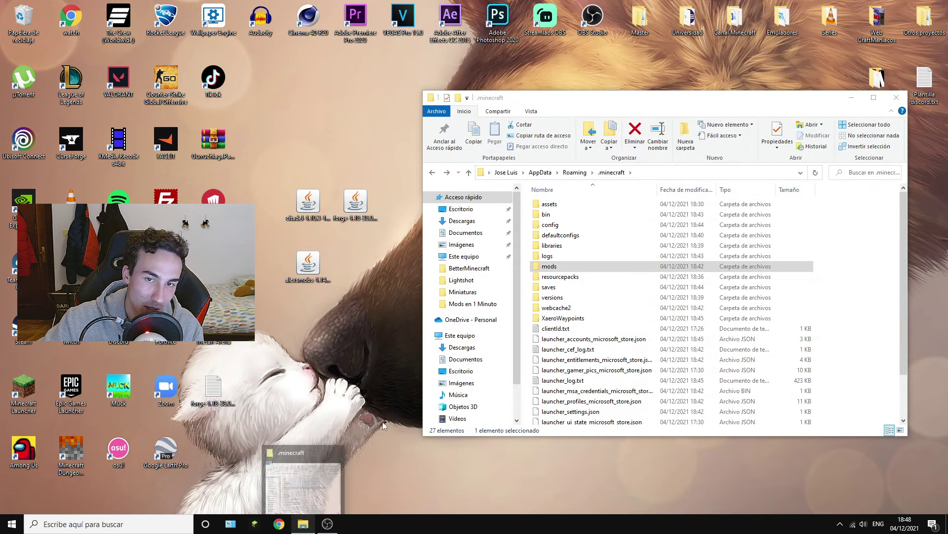
pyautogui.doubleClick(566, 271)
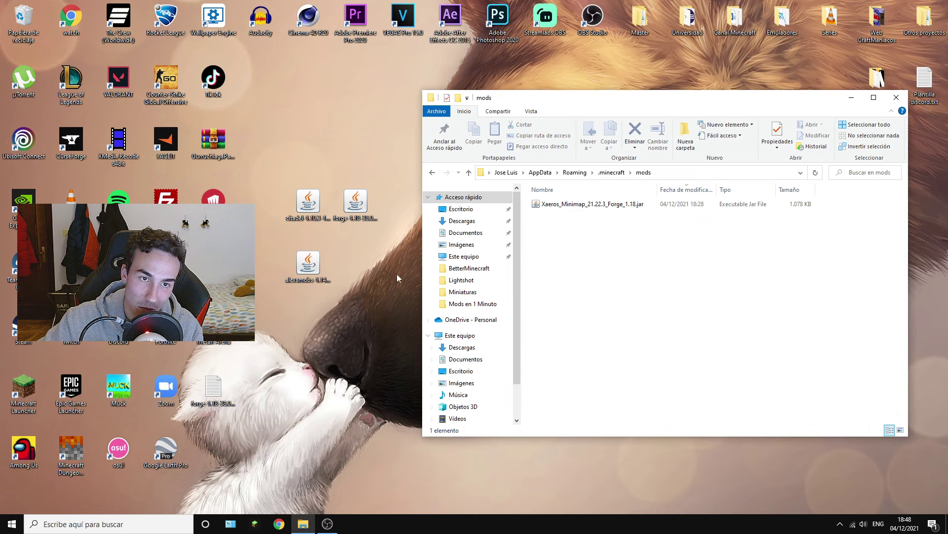
pyautogui.moveTo(266, 172); pyautogui.dragTo(320, 286)
pyautogui.click(500, 344)
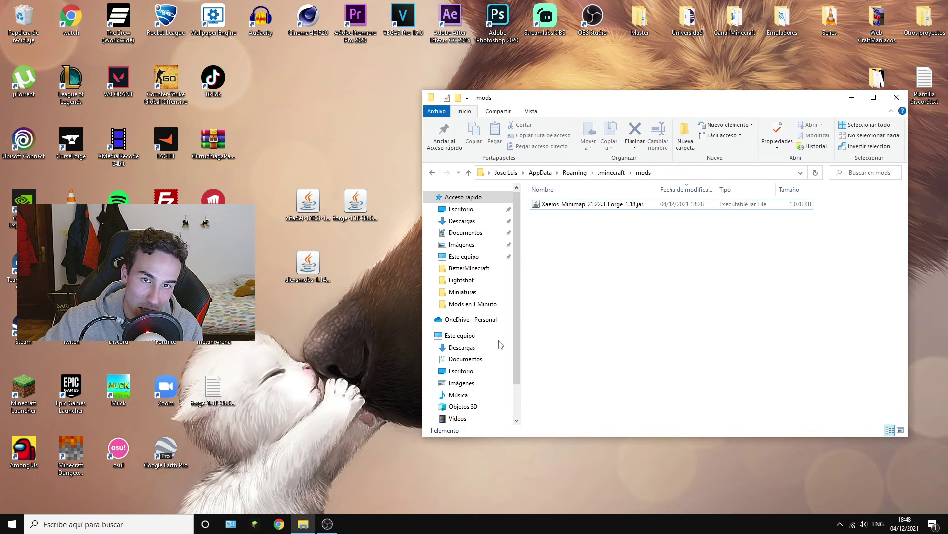
pyautogui.hotkey('ctrl', 'v')
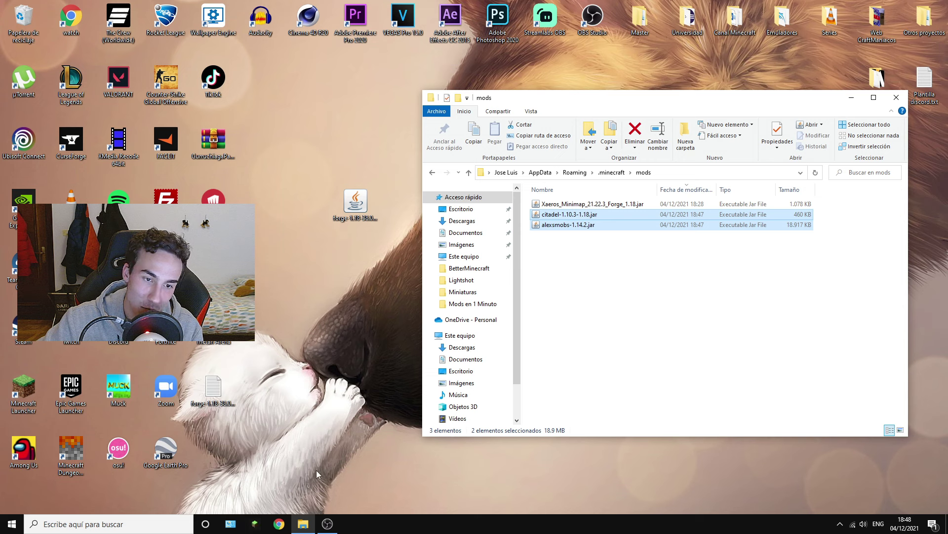
# Launch Minecraft with the forge profile and load the existing singleplayer world New World.
pyautogui.click(254, 524)
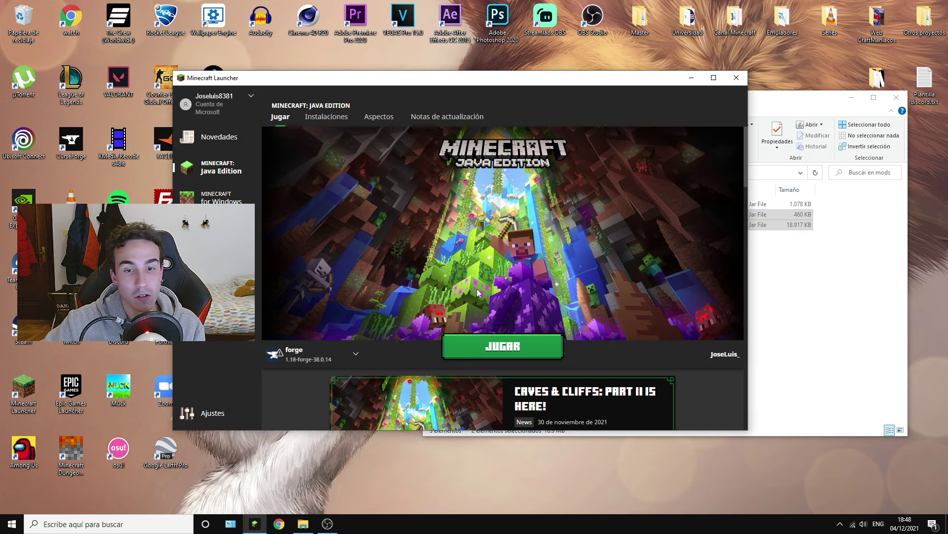
pyautogui.click(499, 356)
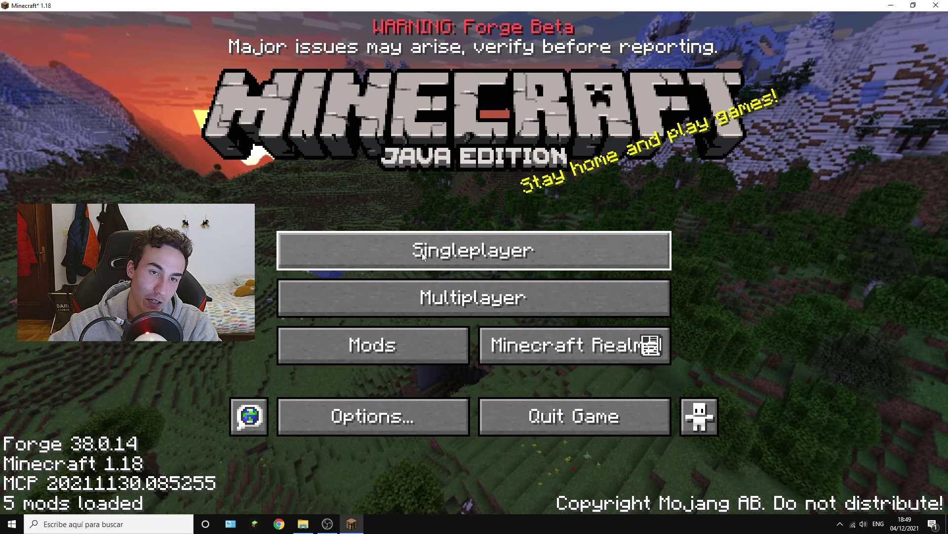
pyautogui.click(422, 253)
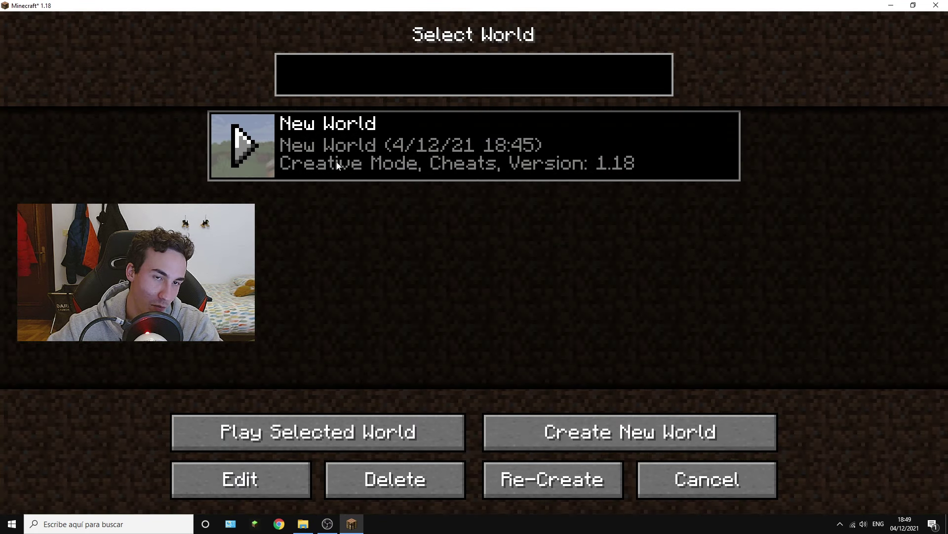
pyautogui.click(336, 435)
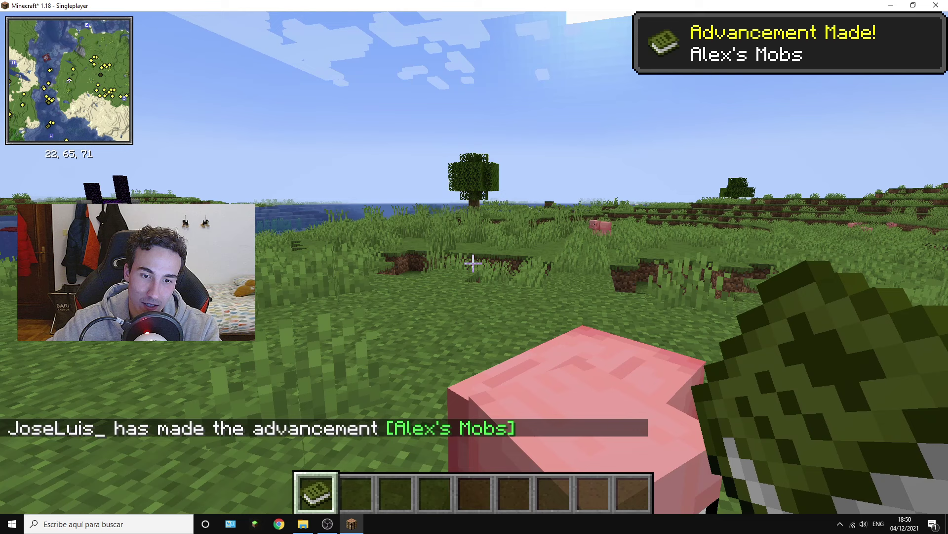
# Open the Alex's Mobs category on page 2 of the creative inventory and look through its items.
pyautogui.press('e')
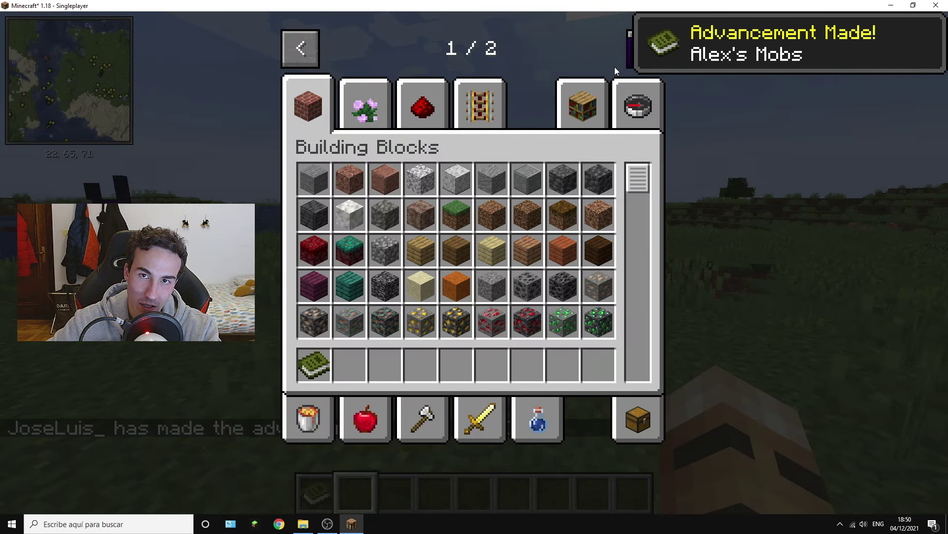
pyautogui.click(629, 55)
pyautogui.click(321, 112)
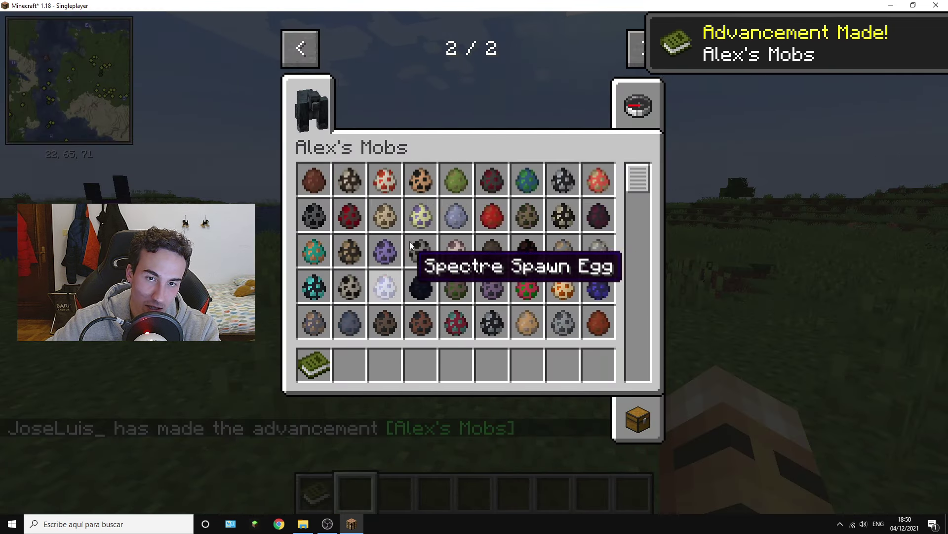
pyautogui.scroll(-4, 489, 234)
pyautogui.scroll(-5, 489, 247)
pyautogui.scroll(15, 490, 182)
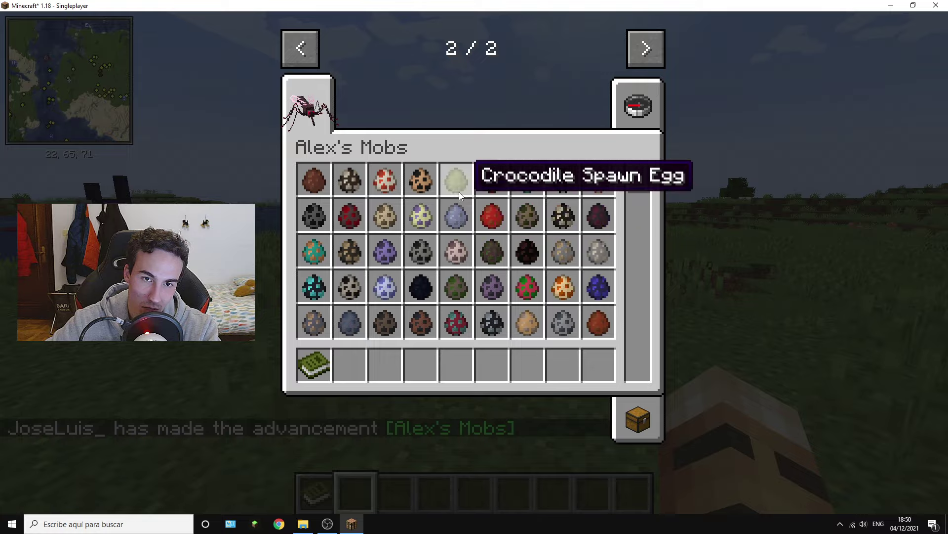
# Put the Grizzly Bear Spawn Egg in the third hotbar slot and spawn a grizzly bear on the grass.
pyautogui.click(319, 182)
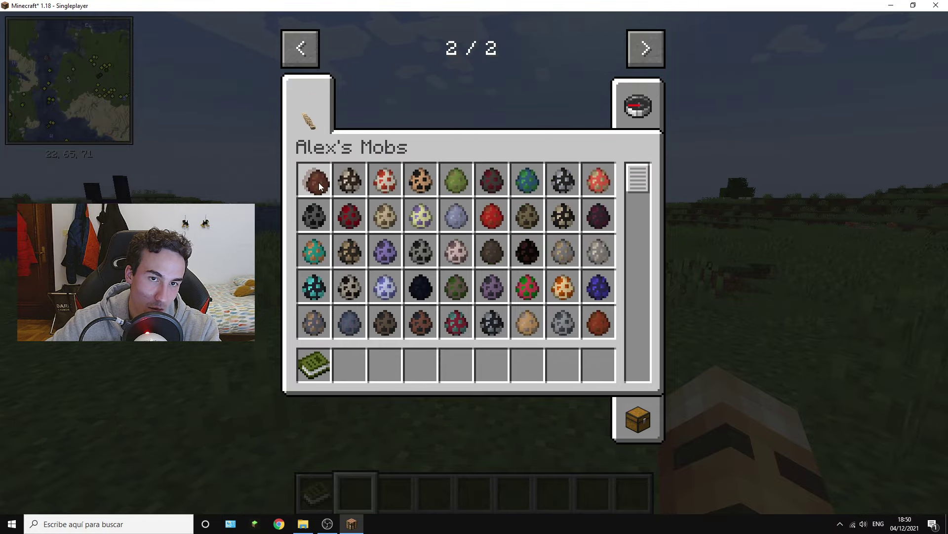
pyautogui.click(389, 376)
pyautogui.press('e')
pyautogui.press('3')
pyautogui.rightClick(474, 267)
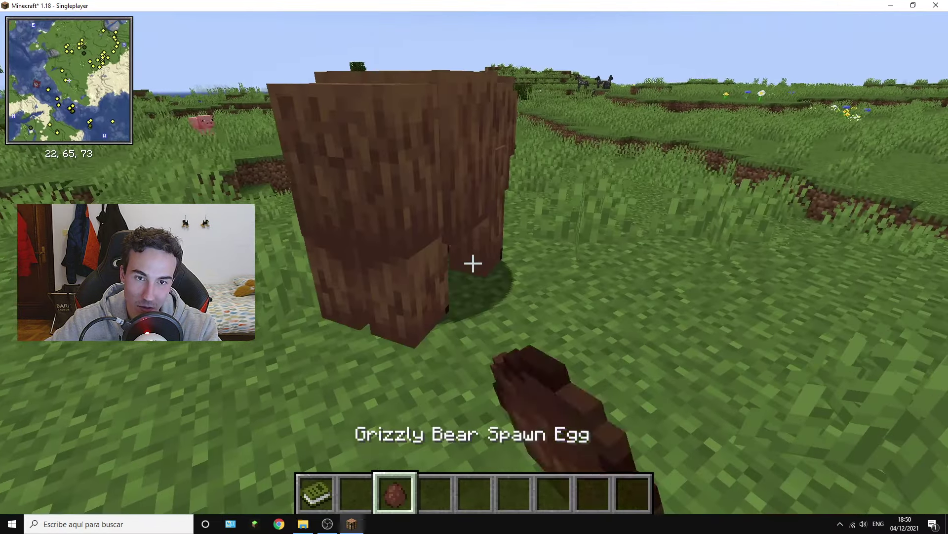